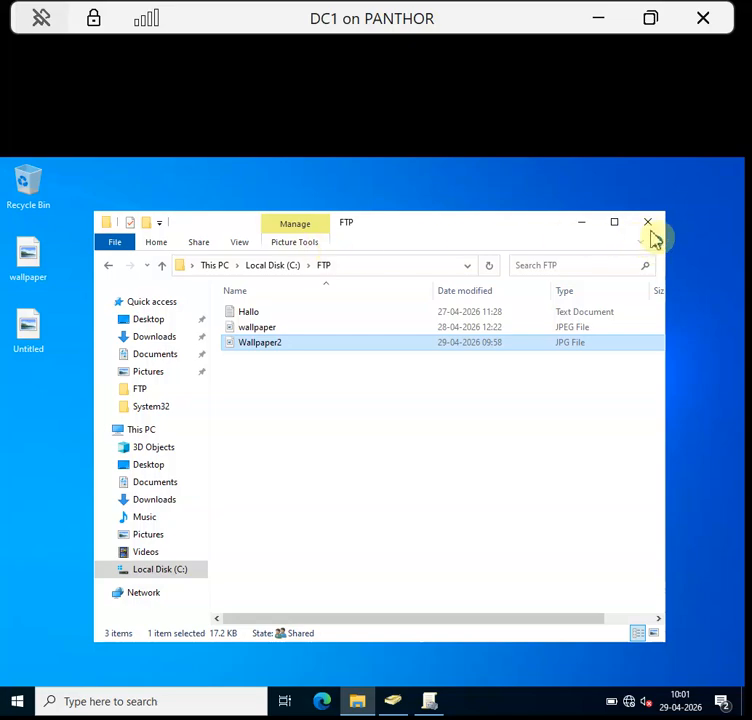
- Replace the open File Explorer window with a new one and go to the FTP folder on Local Disk (C:)
click(649, 228)
click(357, 701)
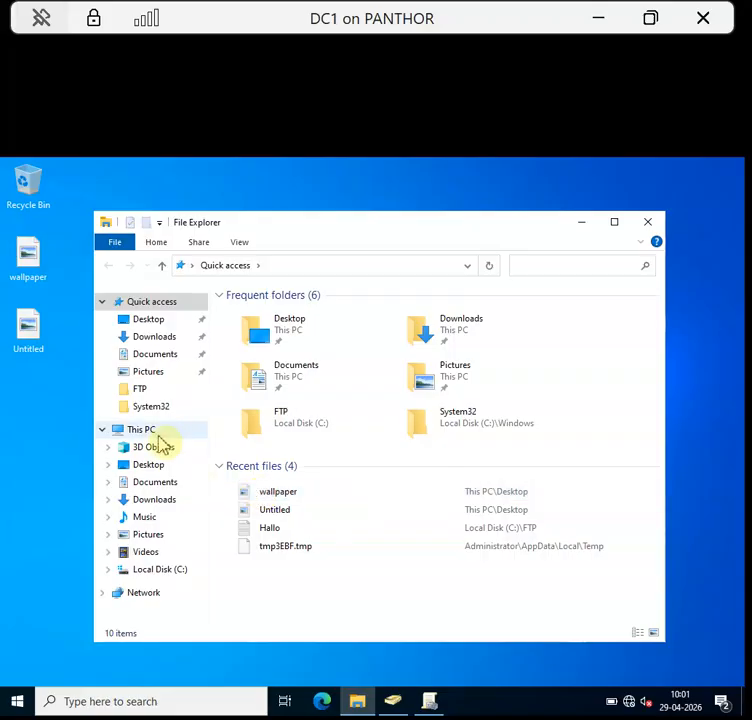
click(155, 432)
double_click(299, 514)
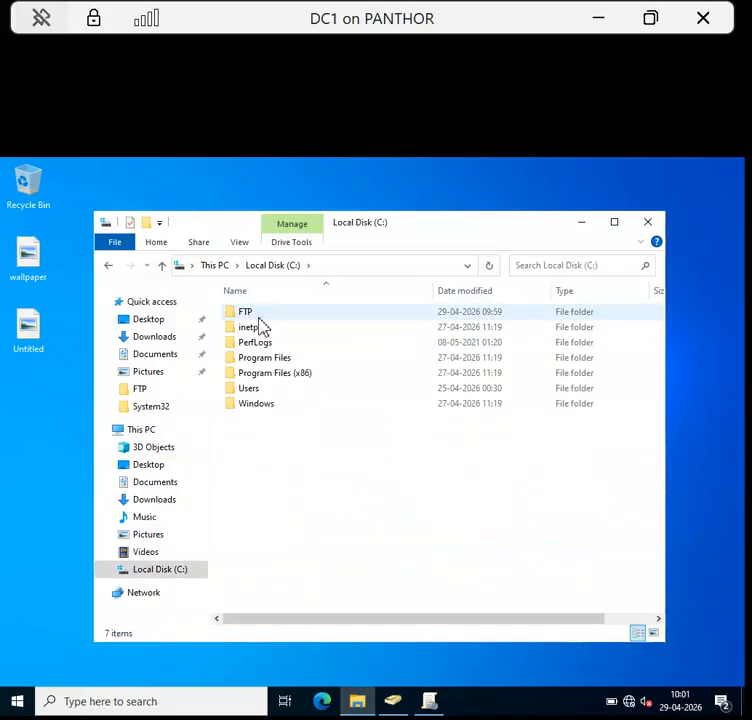
double_click(258, 316)
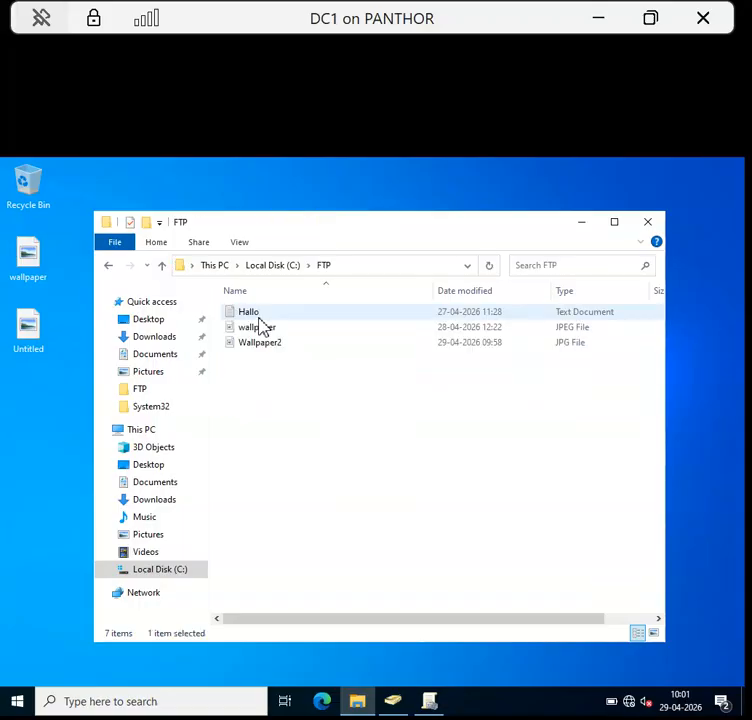
- View the Wallpaper2 image from the FTP folder in Paint and close it
click(265, 345)
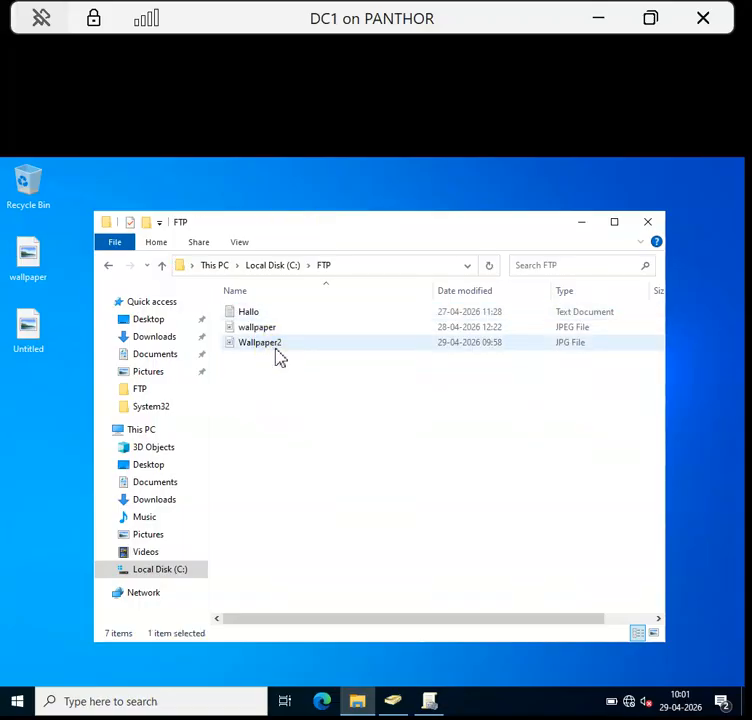
click(272, 347)
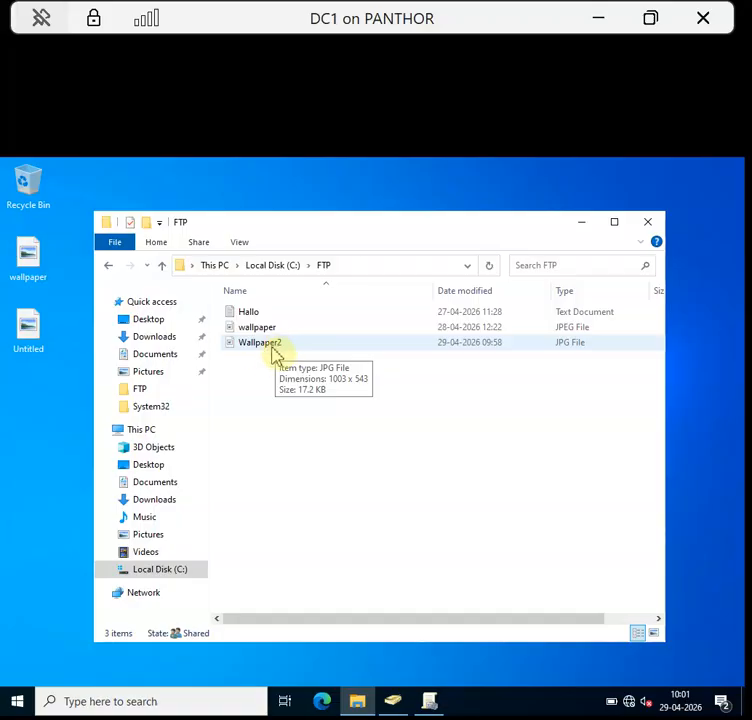
click(280, 328)
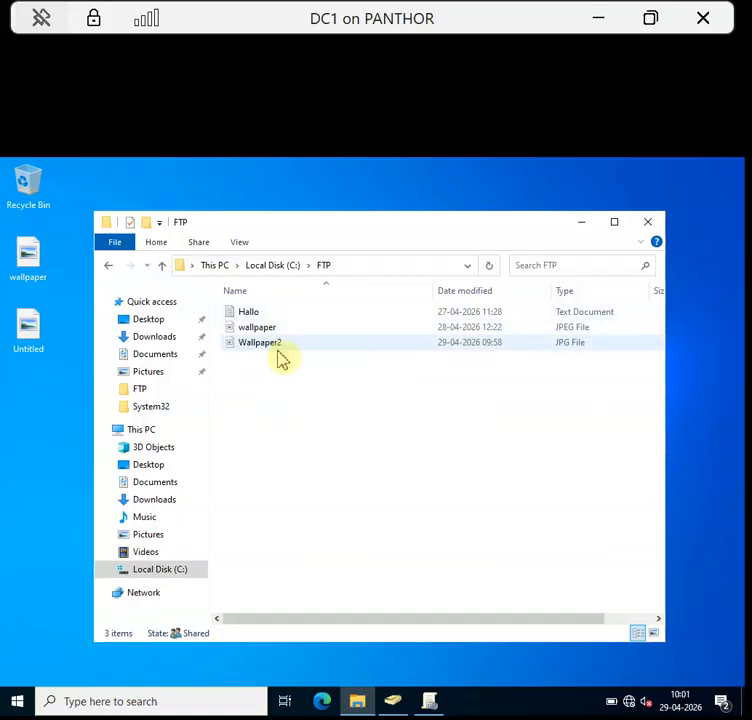
double_click(279, 349)
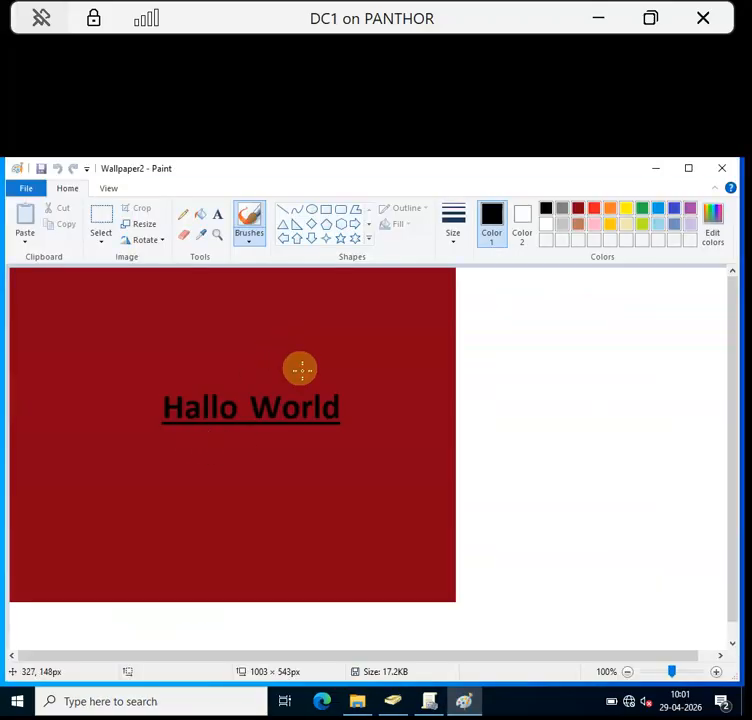
click(720, 168)
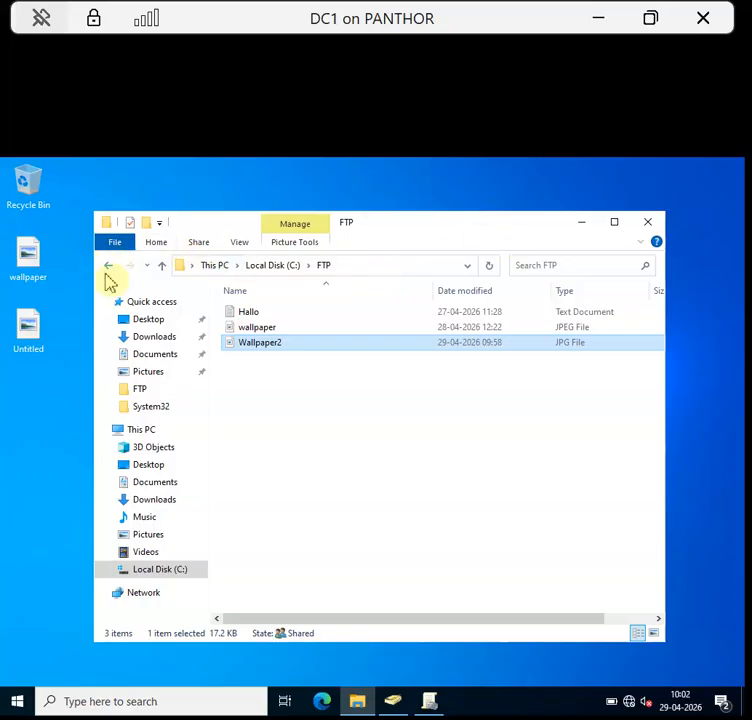
- Review who has network access to the C:\FTP folder in its sharing properties, leaving the settings as they are, and close the folder windows
click(107, 268)
right_click(264, 316)
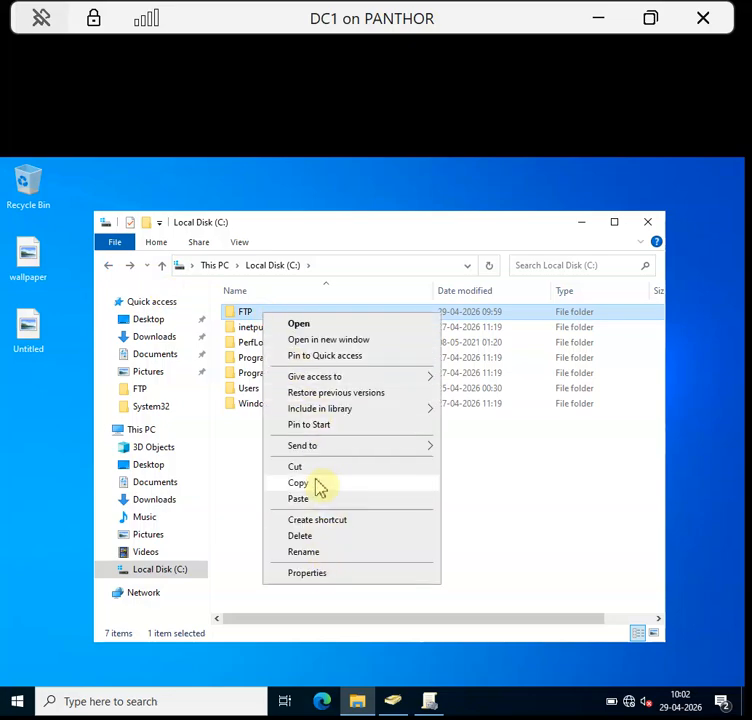
click(313, 570)
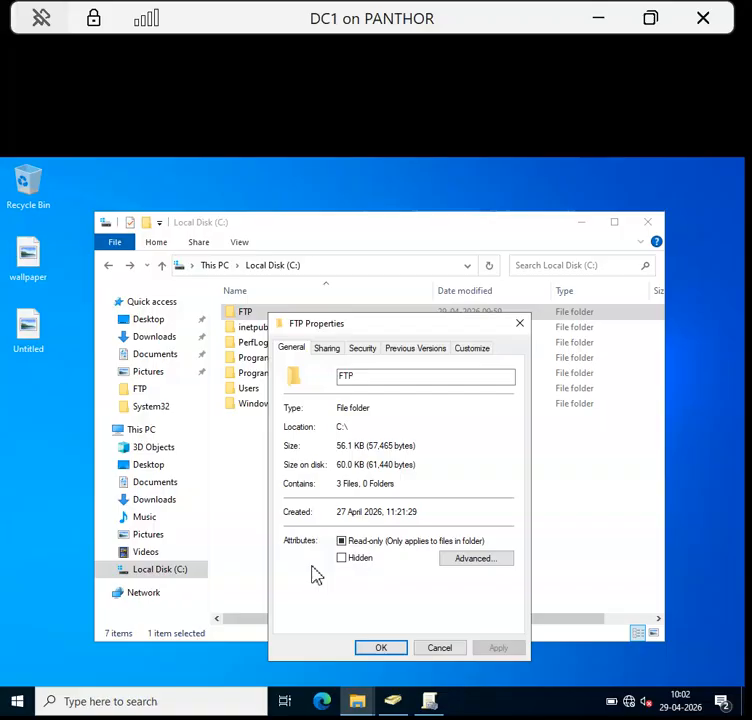
click(324, 352)
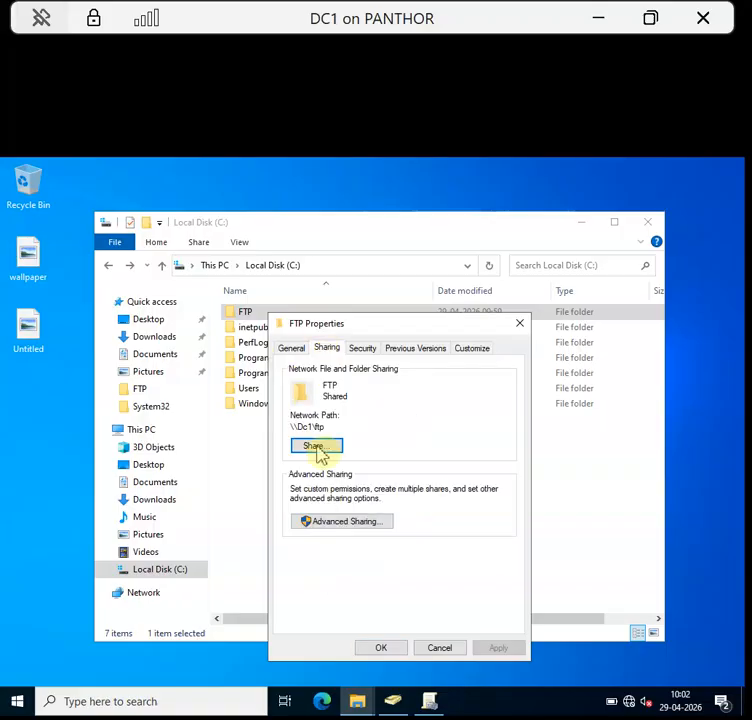
click(316, 446)
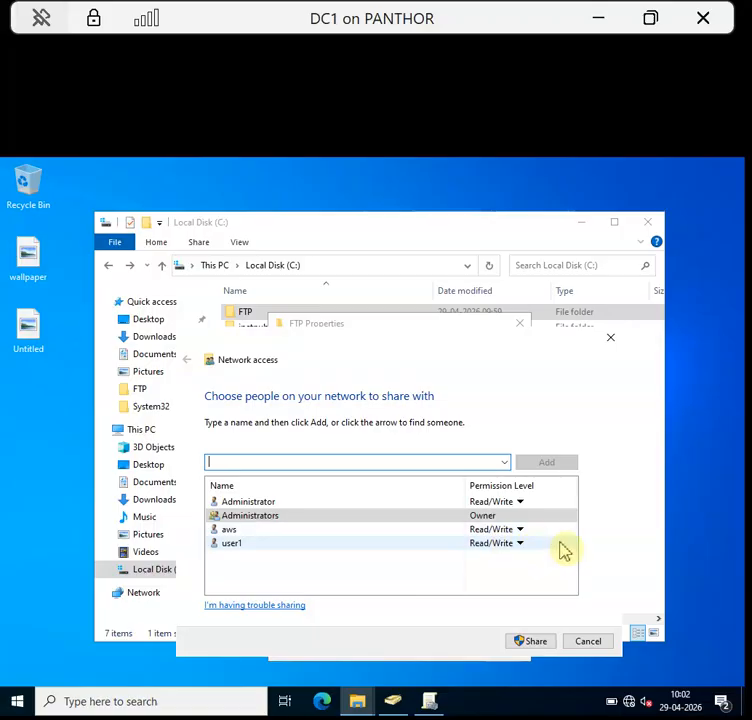
click(585, 643)
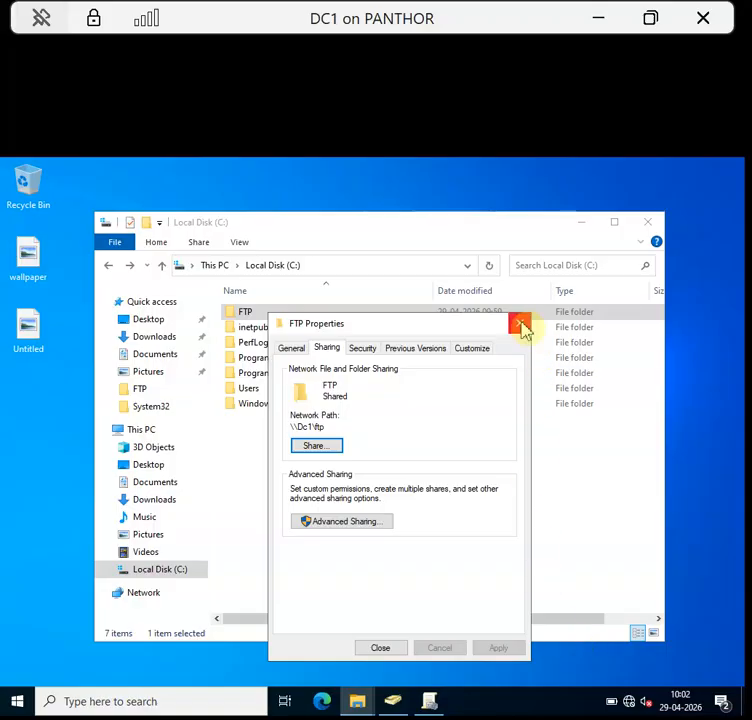
click(520, 324)
click(648, 228)
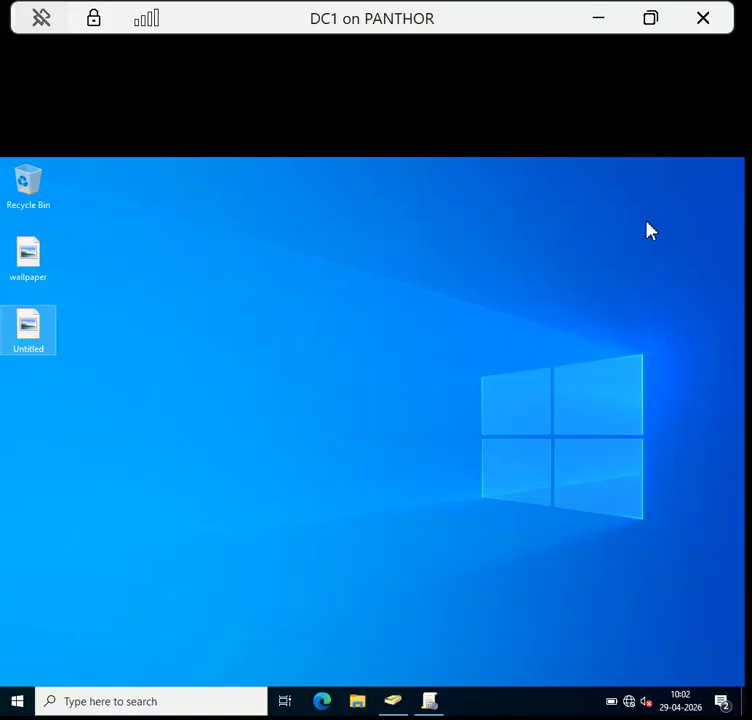
- In Group Policy Management, open the Map Drive GPO linked to the Test OU for editing
click(429, 702)
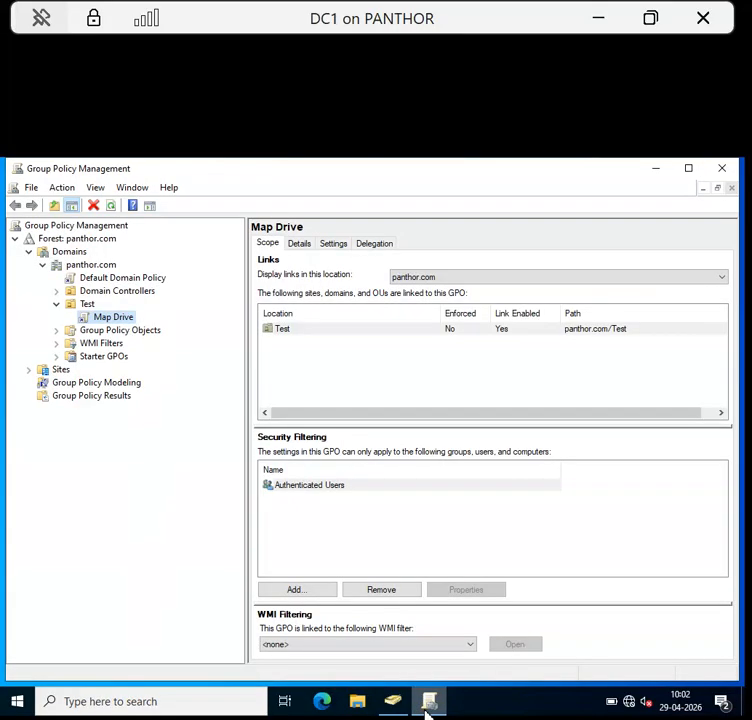
click(427, 705)
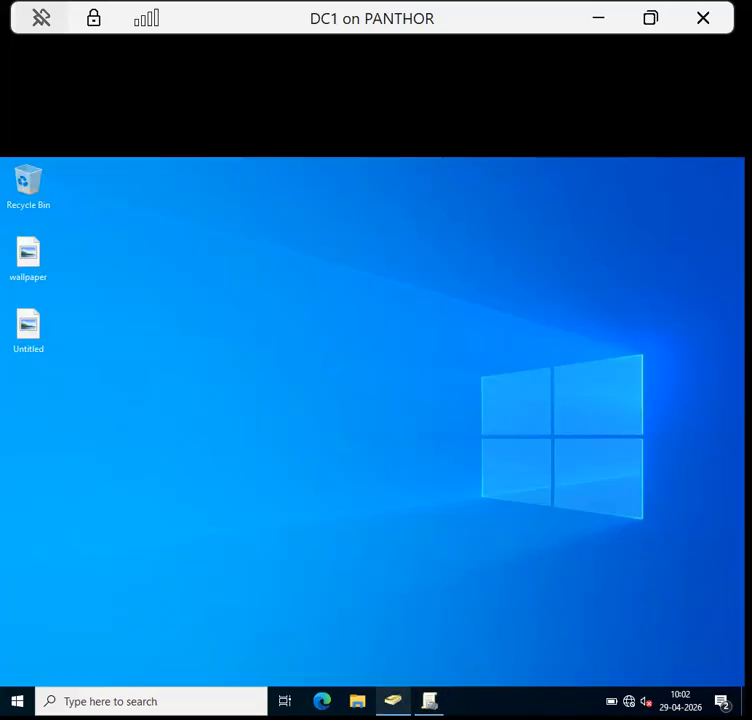
click(428, 705)
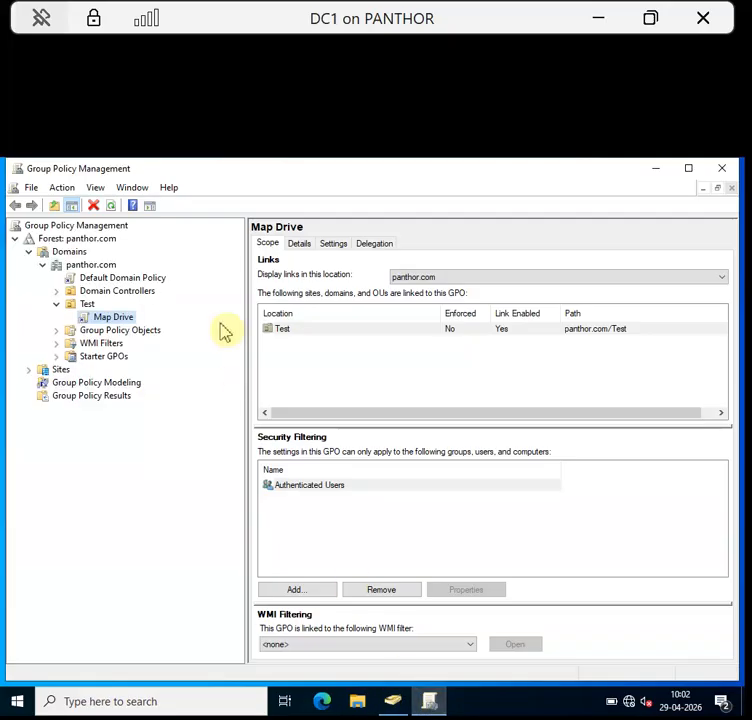
click(88, 306)
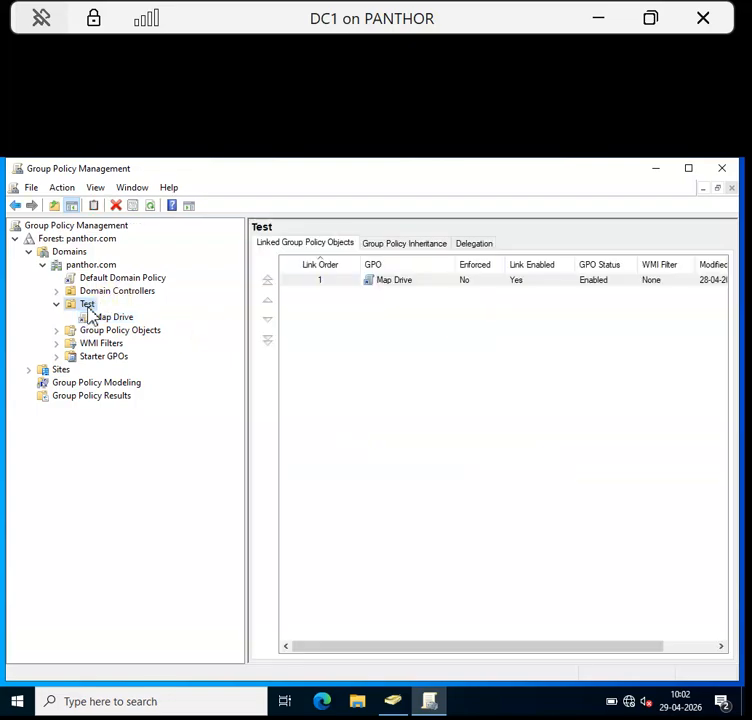
right_click(120, 326)
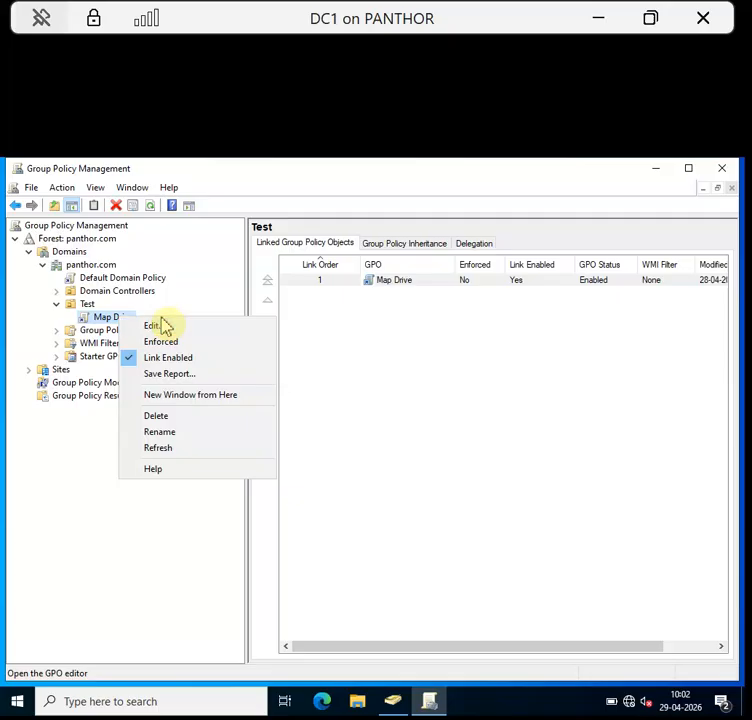
click(160, 327)
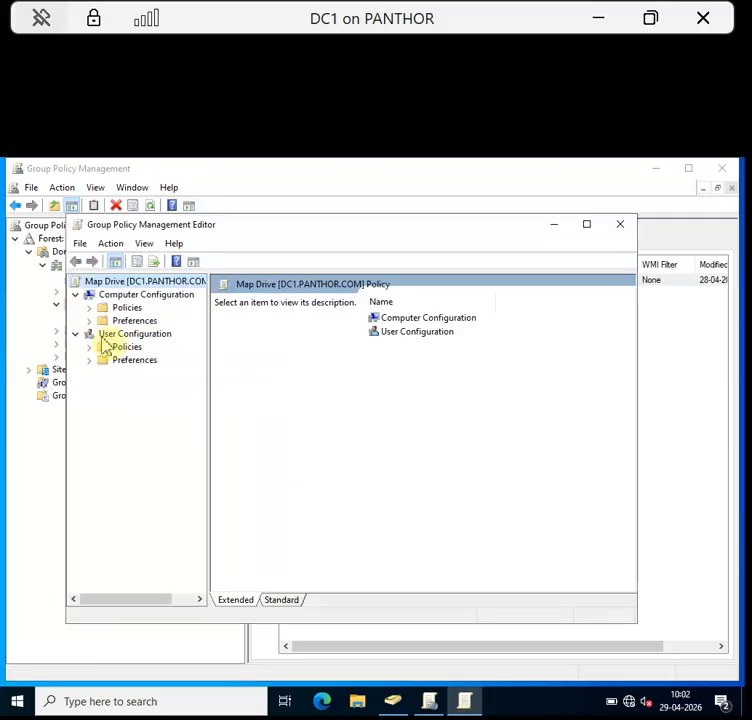
- Show the policy settings under User Configuration > Policies > Administrative Templates > Desktop > Desktop in a maximized editor
click(102, 336)
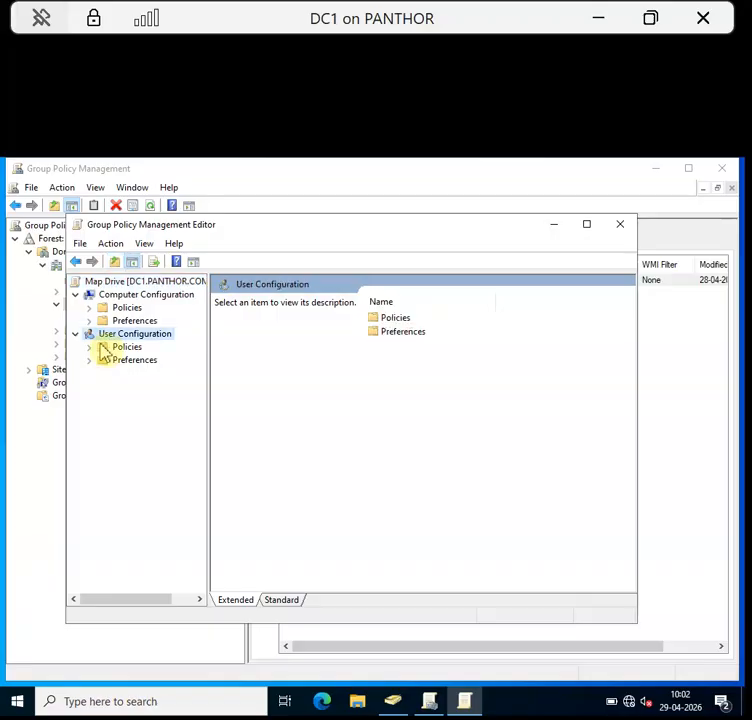
click(89, 347)
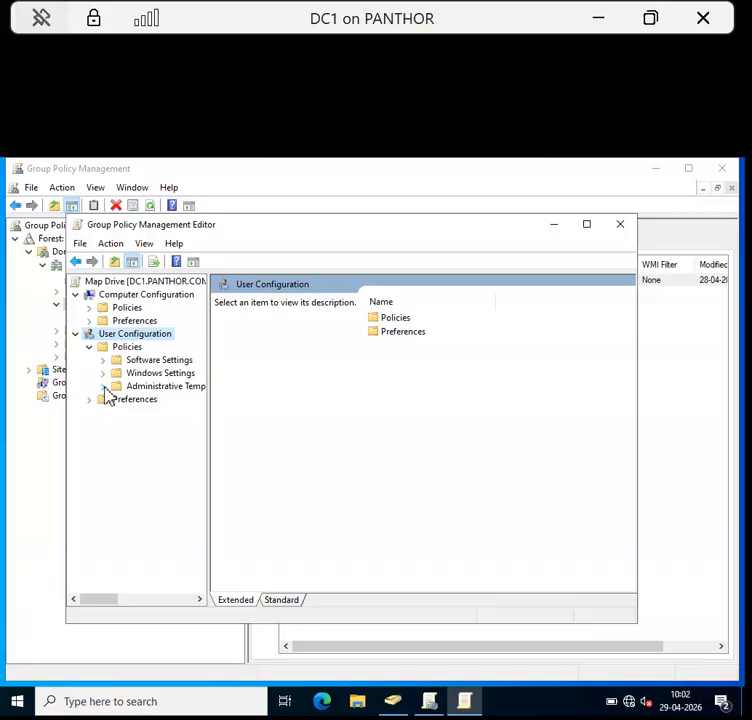
click(104, 387)
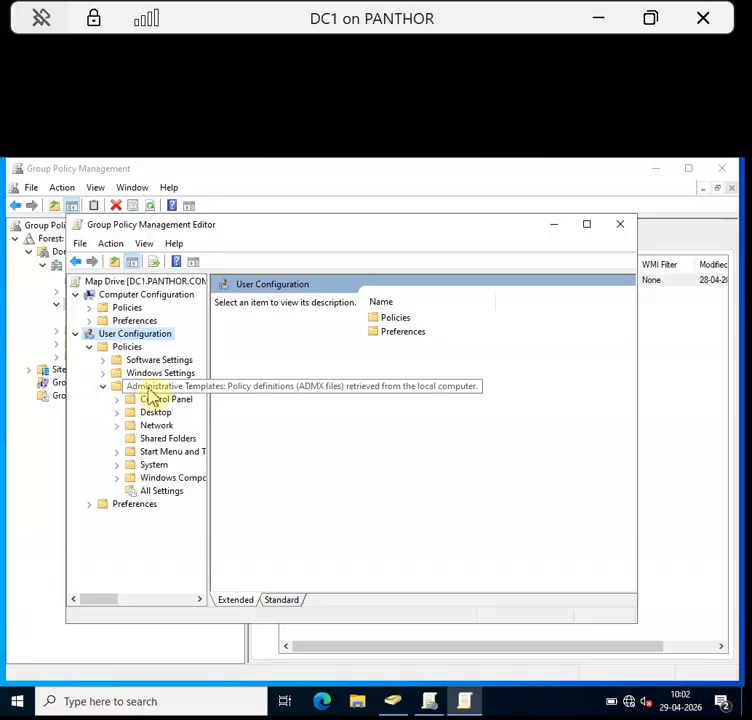
click(150, 391)
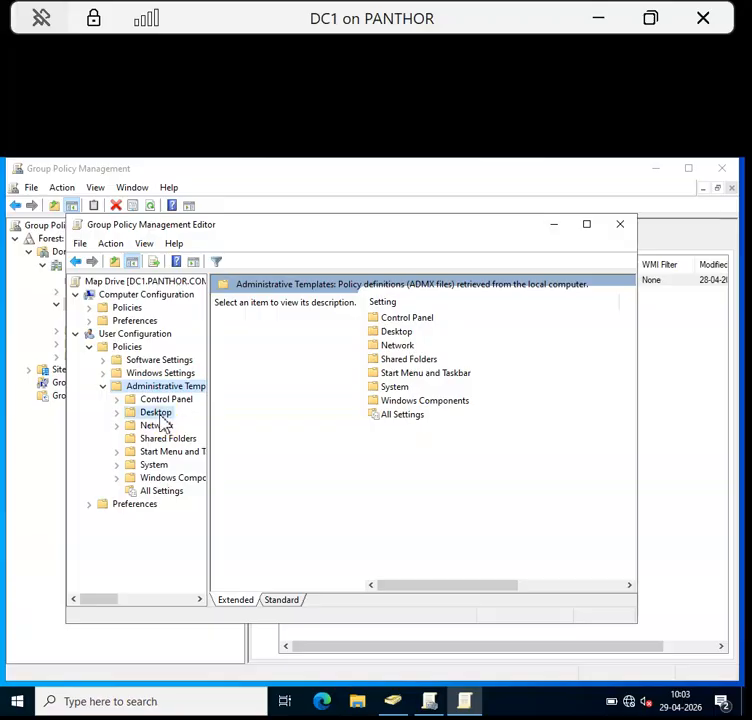
click(157, 413)
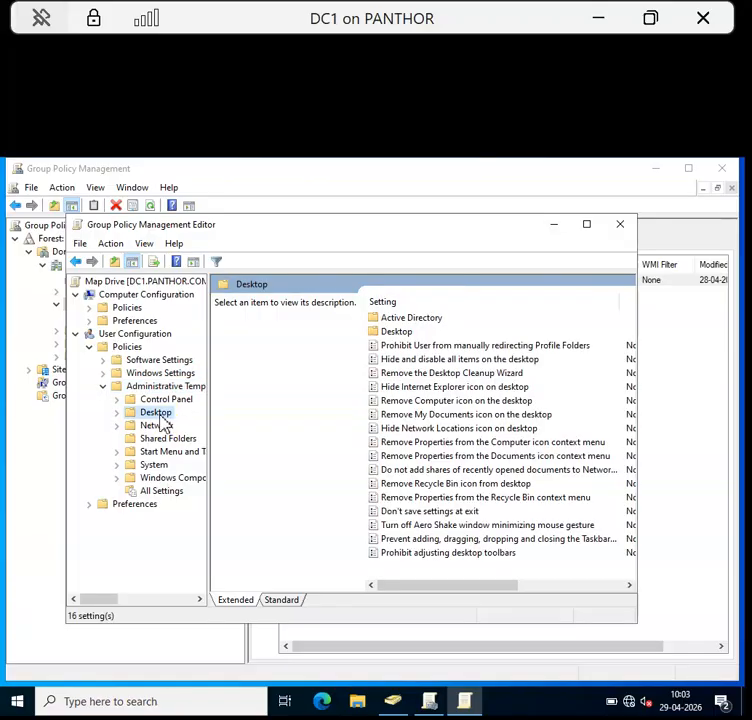
double_click(397, 333)
click(393, 333)
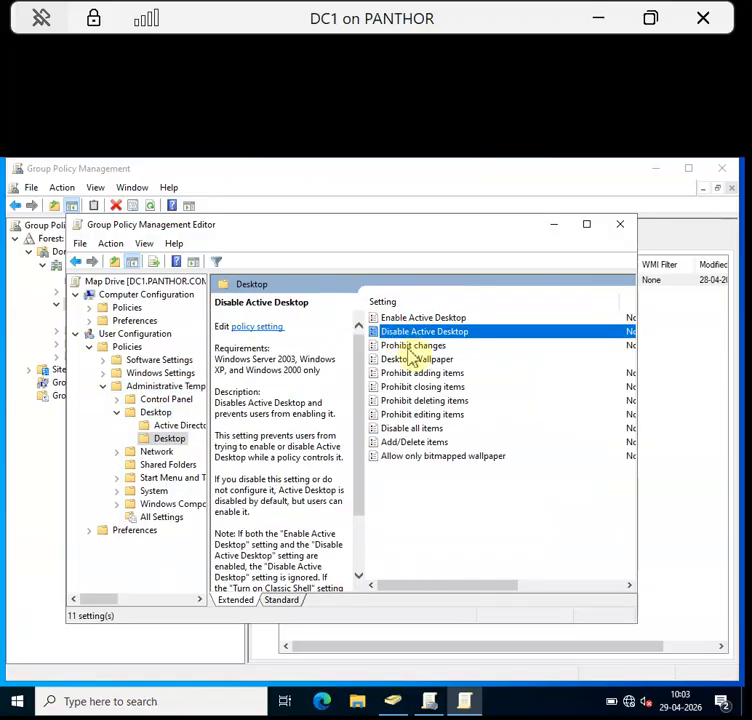
click(587, 226)
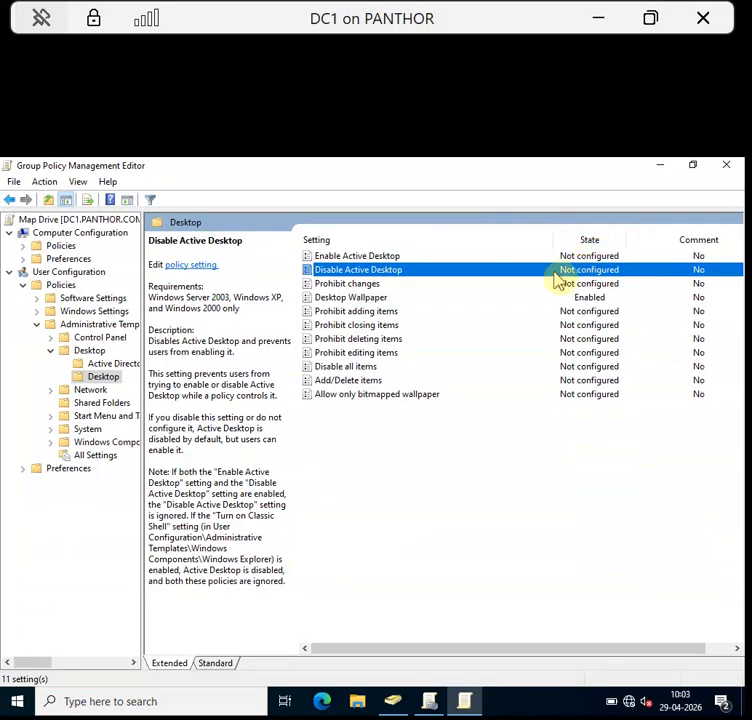
- Open the Desktop Wallpaper policy setting at its wallpaper name
double_click(374, 311)
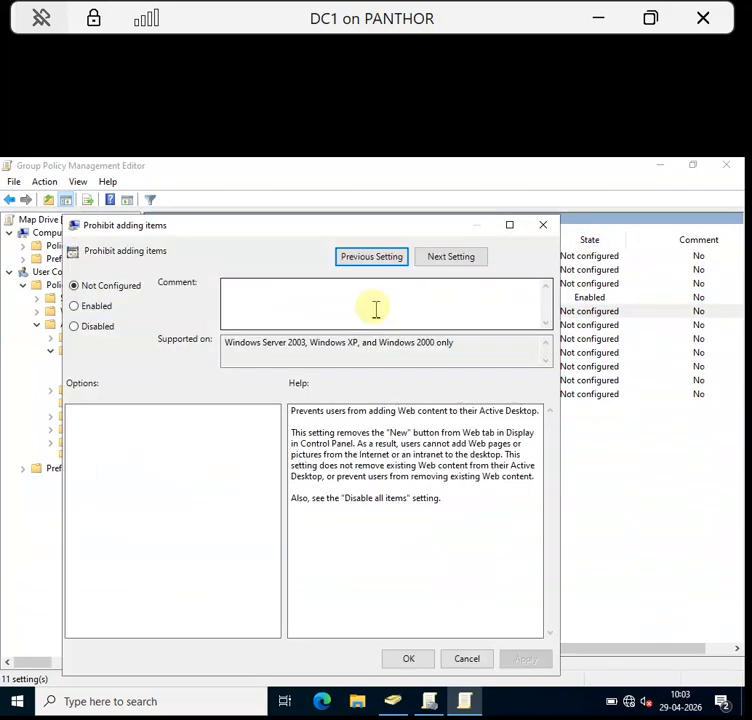
click(555, 226)
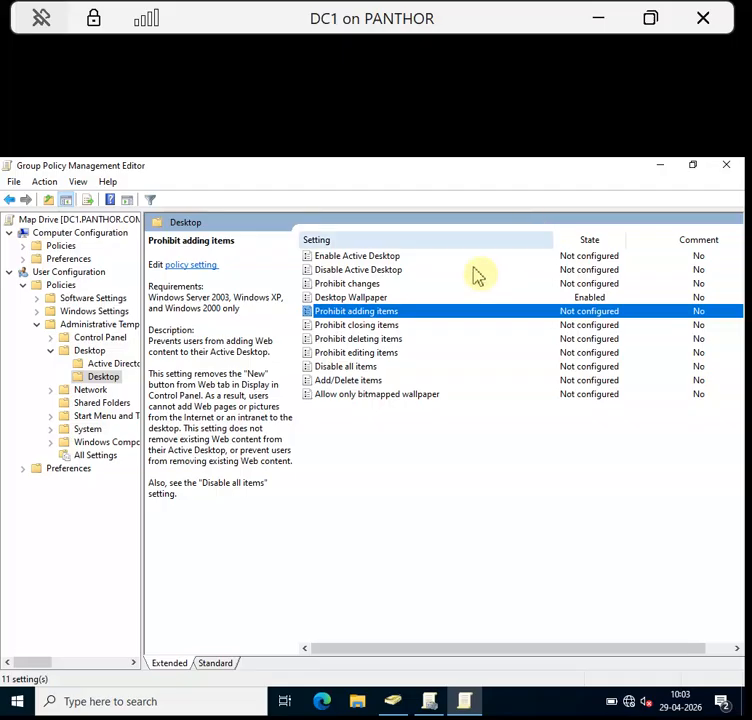
double_click(376, 296)
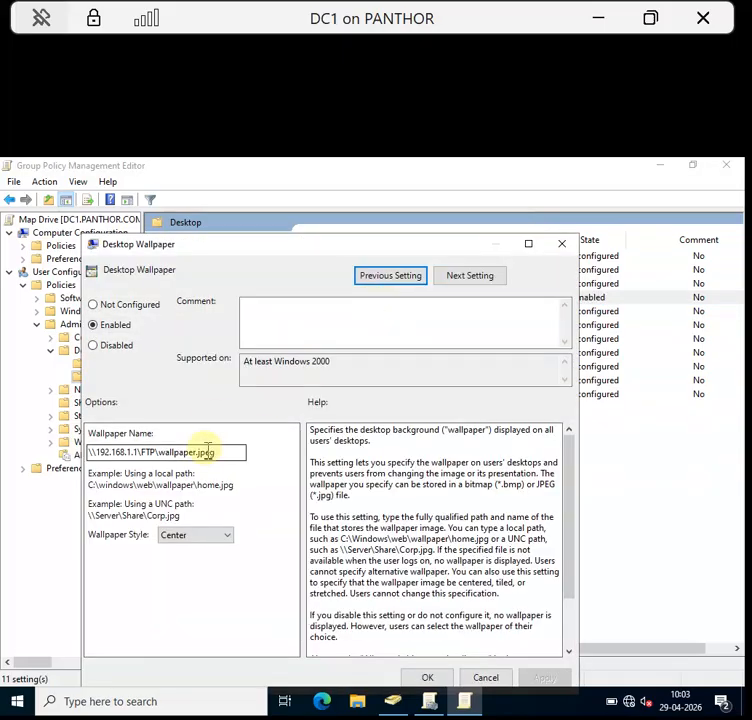
click(224, 456)
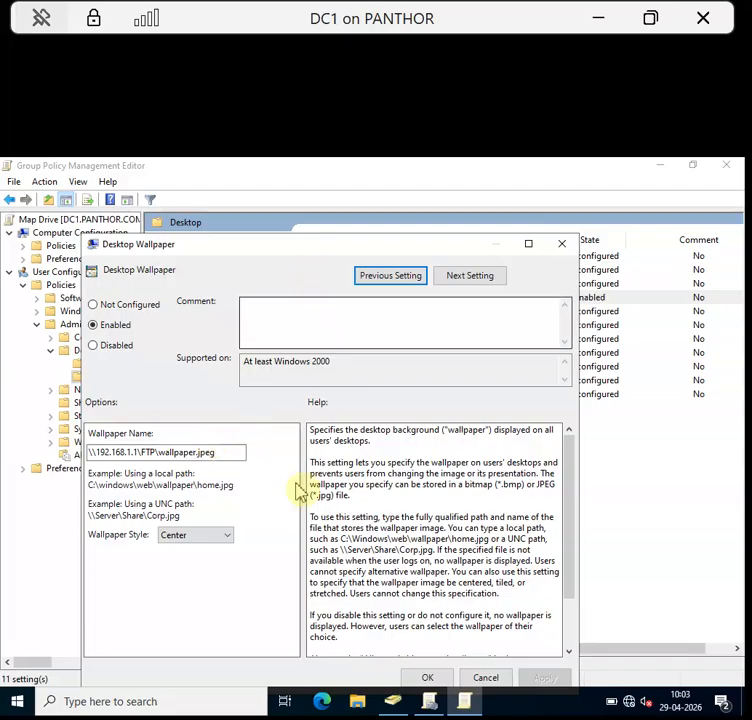
- Locate the Wallpaper2 file in the C:\FTP folder using File Explorer
click(356, 703)
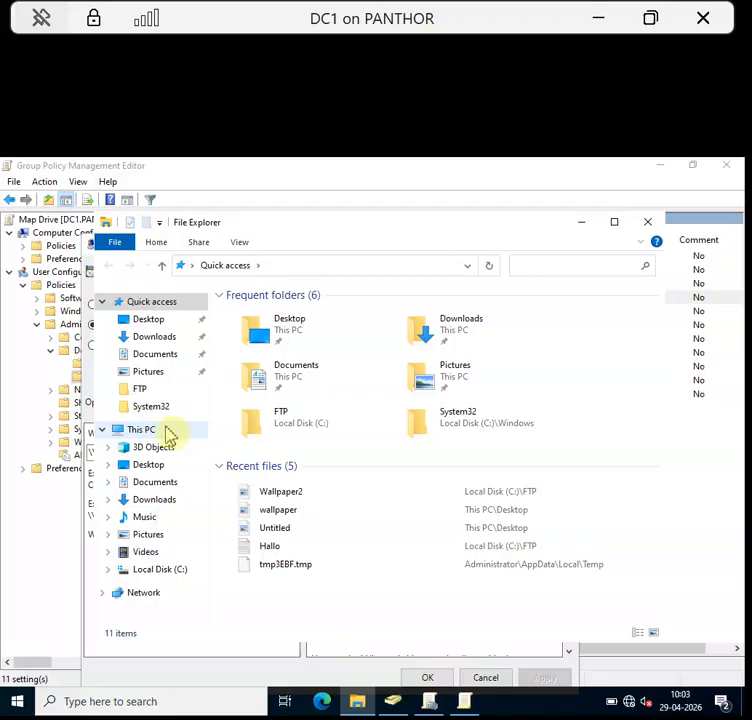
click(168, 435)
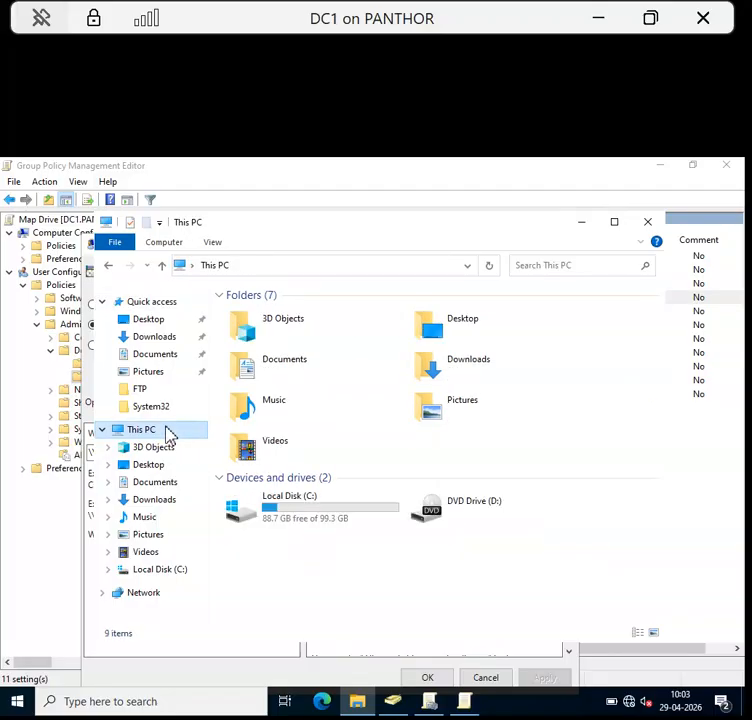
click(300, 525)
double_click(300, 525)
double_click(280, 318)
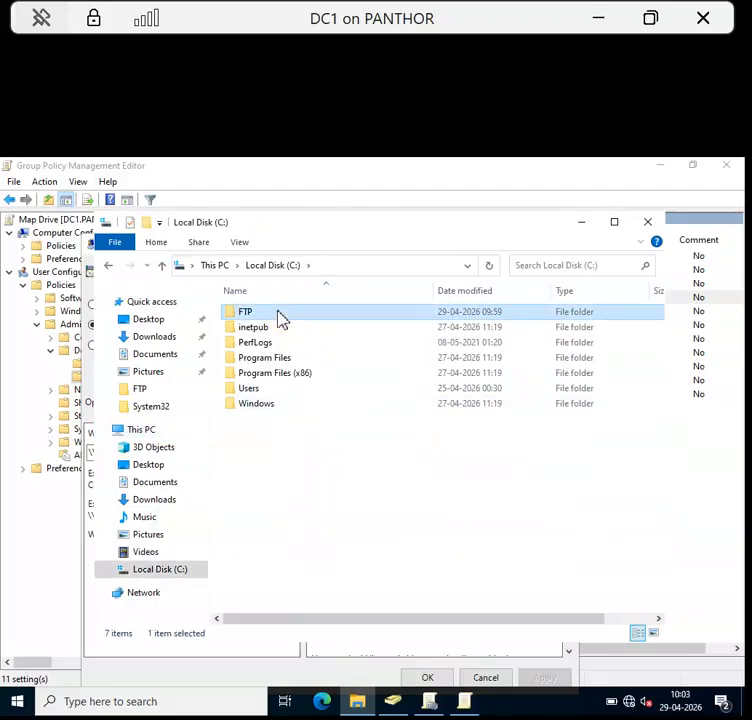
click(274, 344)
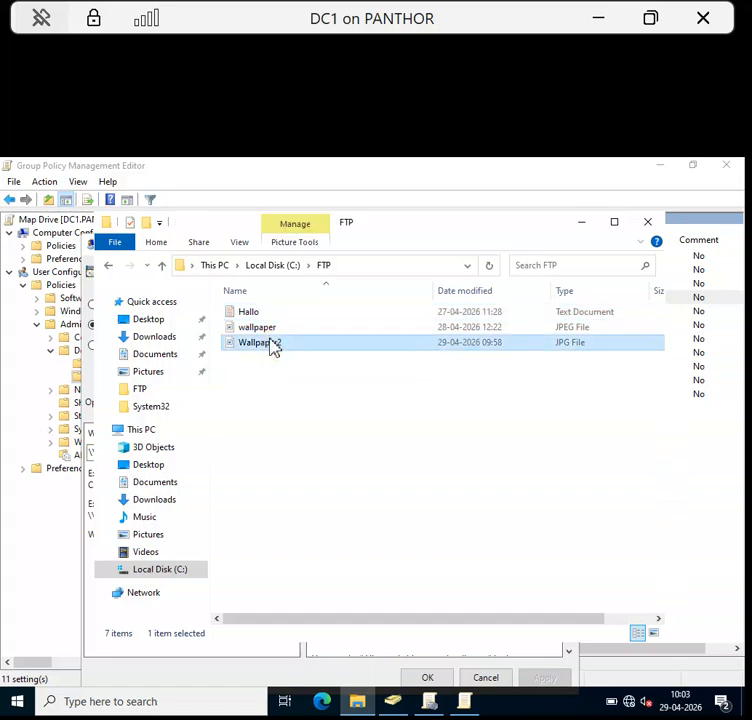
- Set the Desktop Wallpaper policy's wallpaper name to \\192.168.1.1\FTP\wallpaper2.jpeg, apply it and close the setting
key(alt)
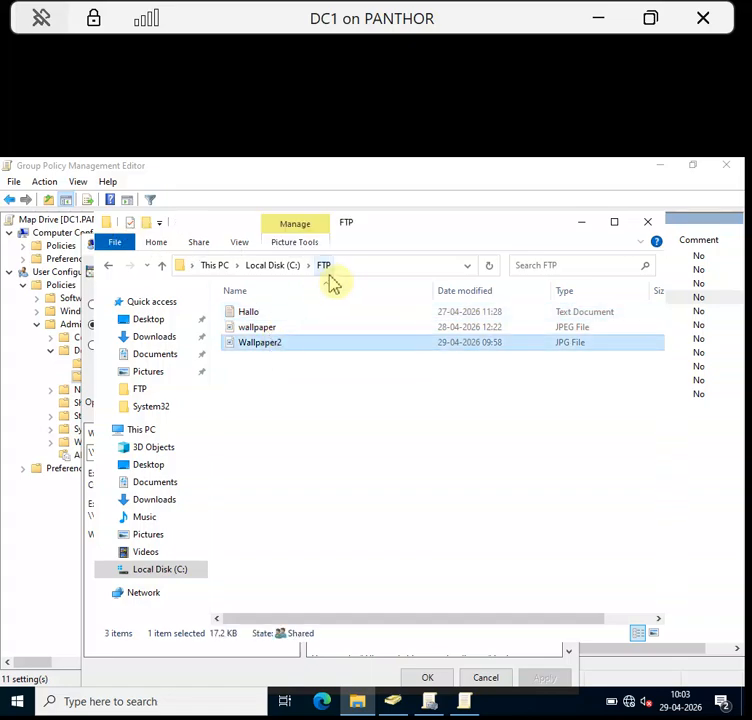
click(353, 266)
key(alt+Tab)
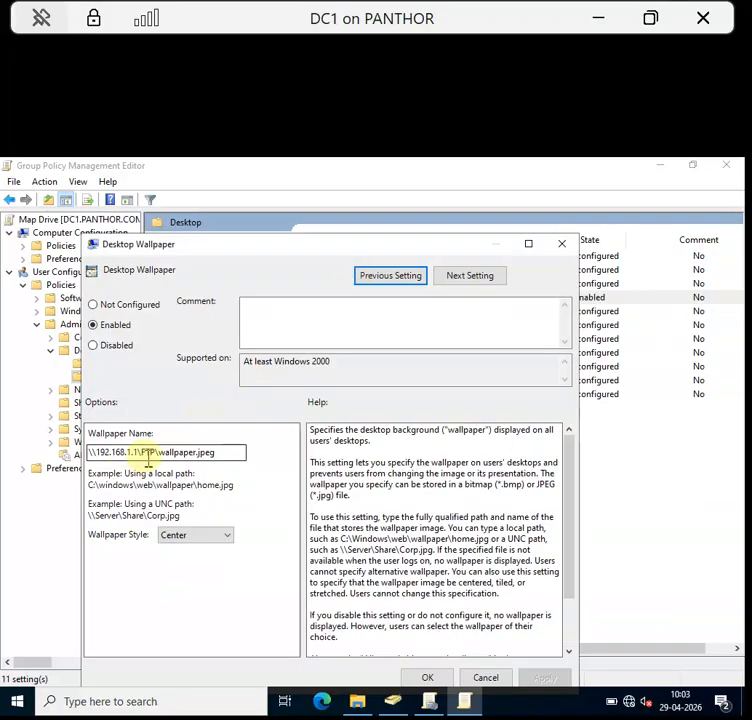
click(199, 455)
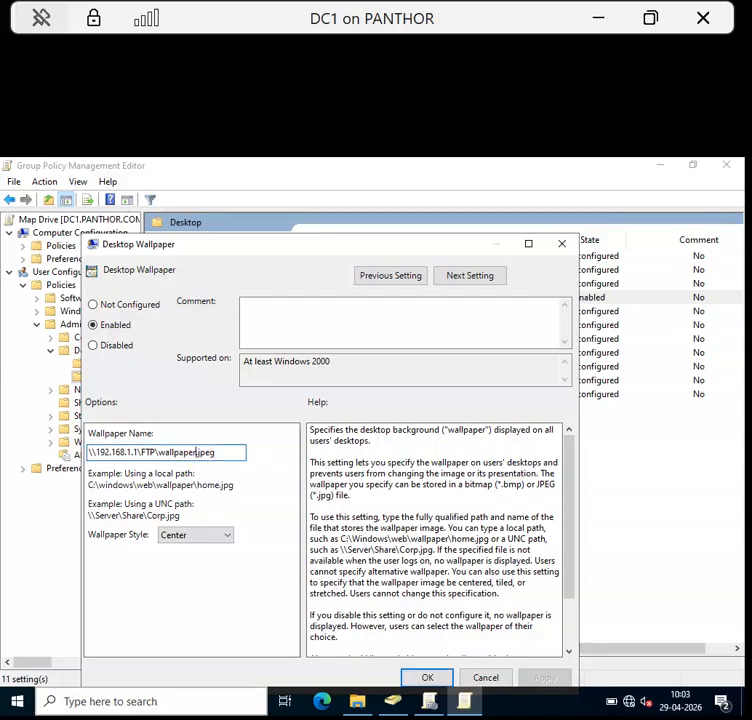
text(2)
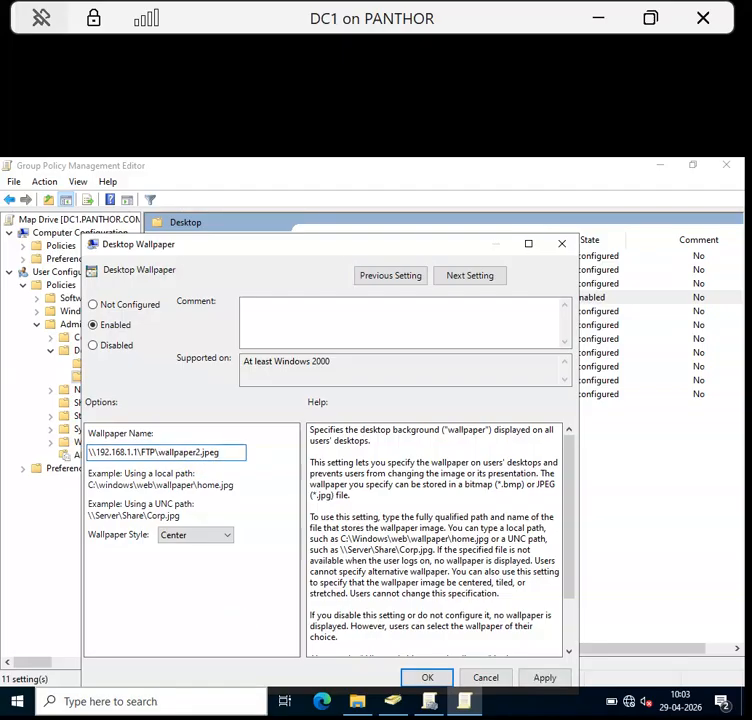
click(541, 679)
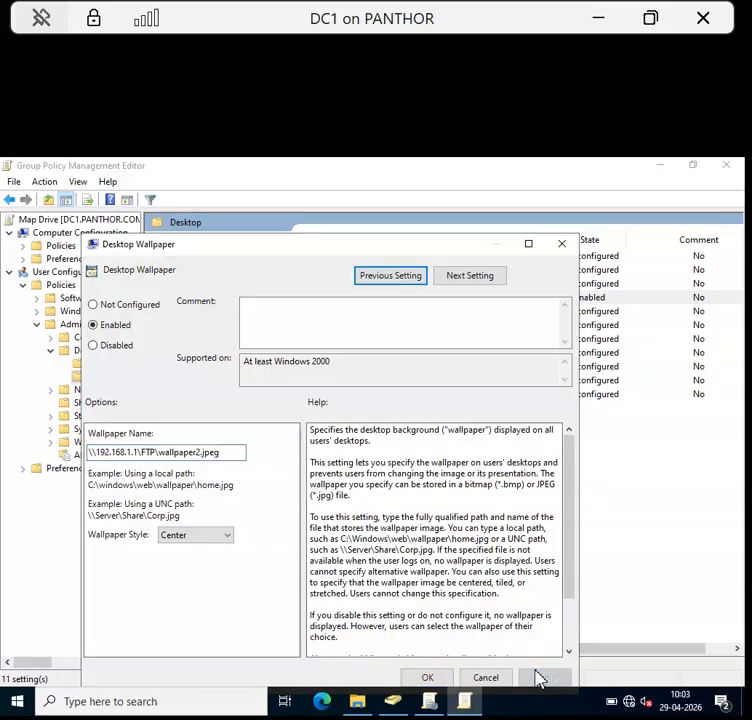
click(428, 679)
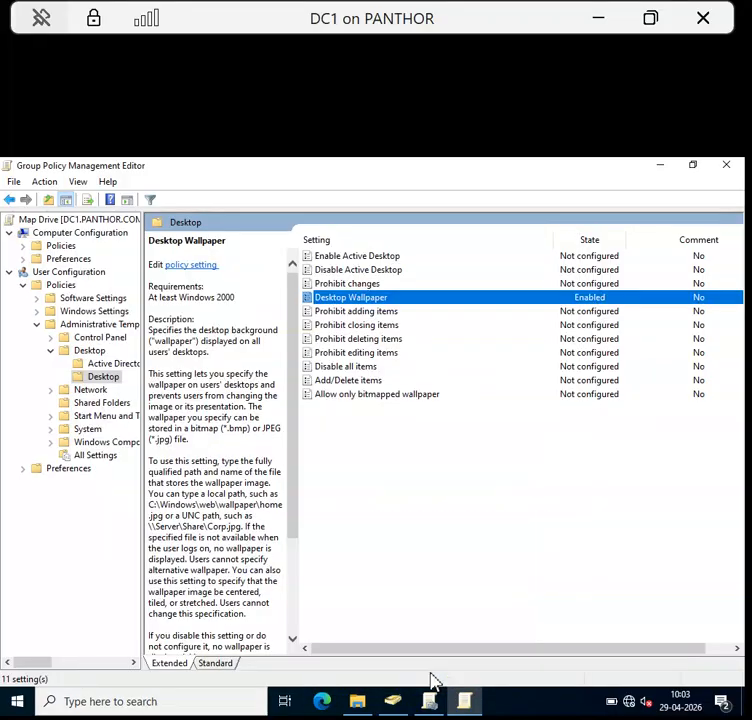
- Close the Group Policy Management Editor and File Explorer, and minimize Group Policy Management
click(731, 166)
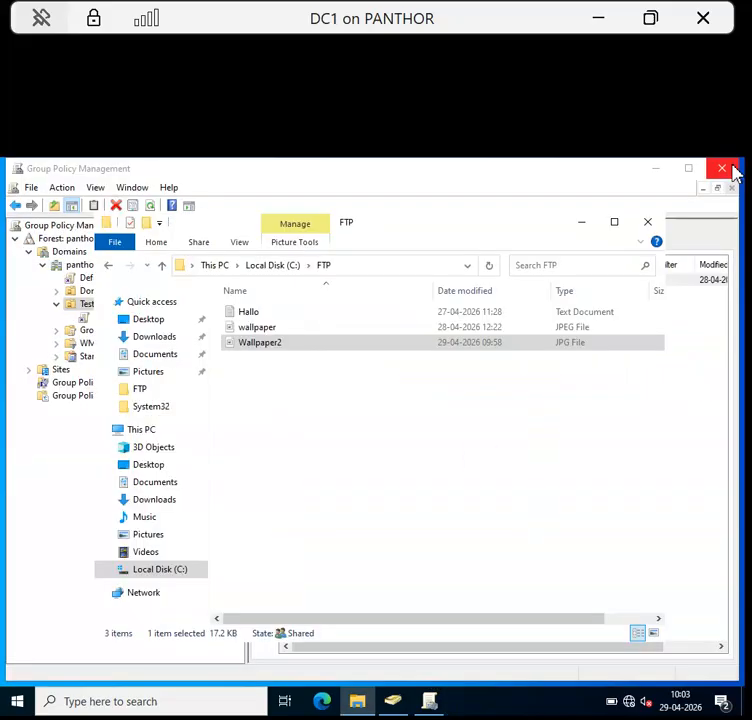
click(656, 226)
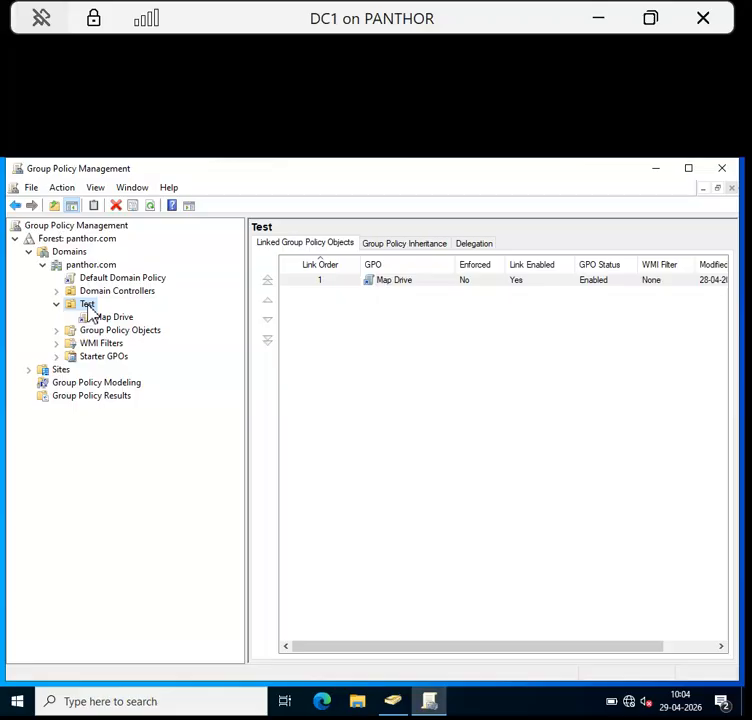
click(88, 305)
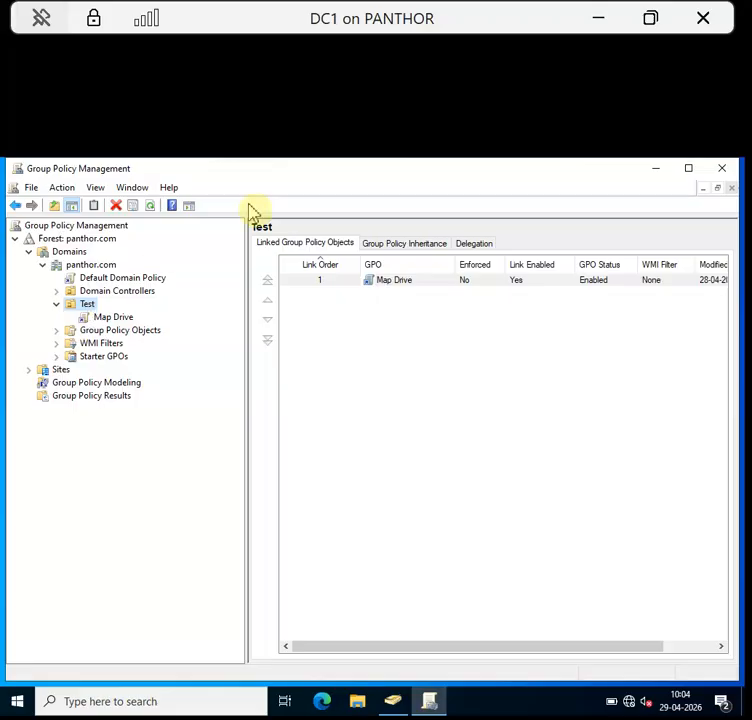
click(654, 175)
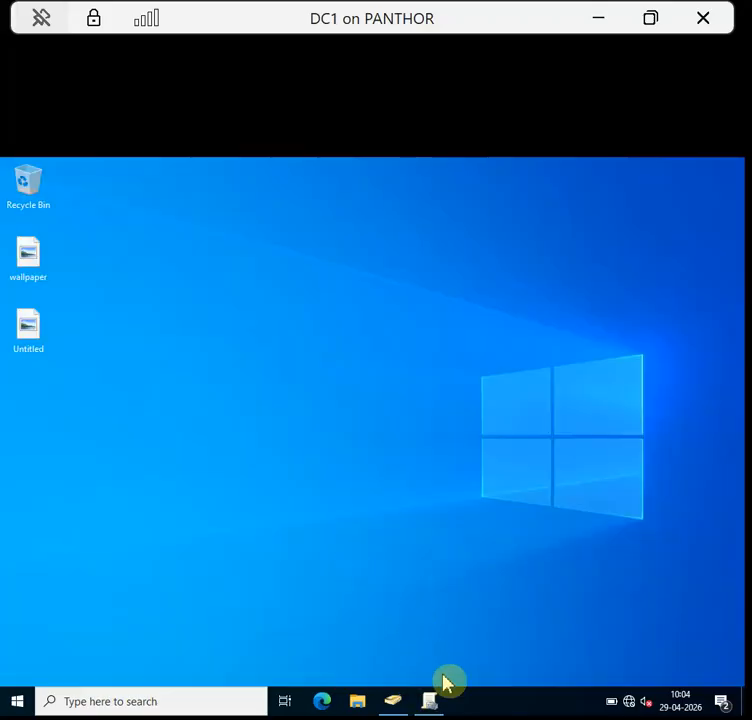
- Switch to the Server 2025 virtual machine, sign in to the aws account with its password and show the session full screen
click(600, 18)
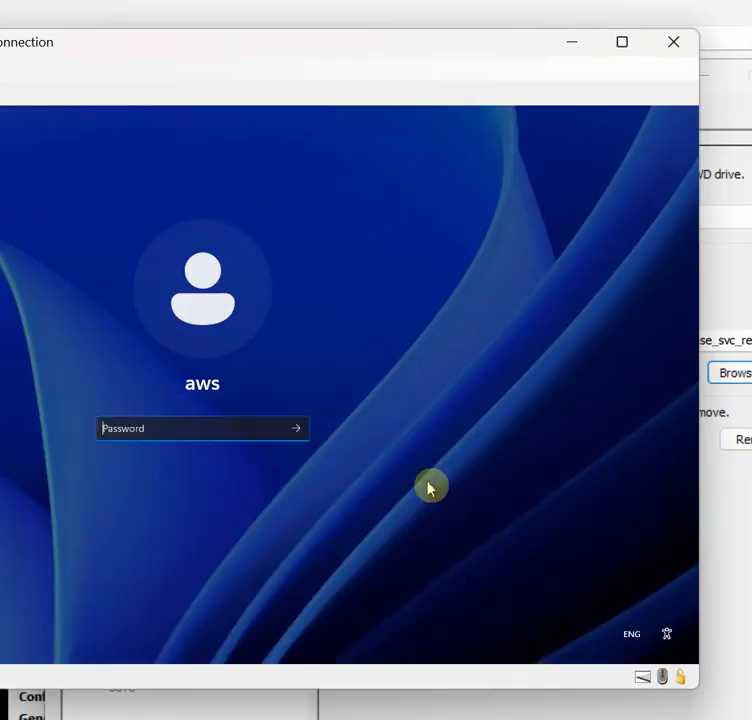
click(131, 438)
text(a)
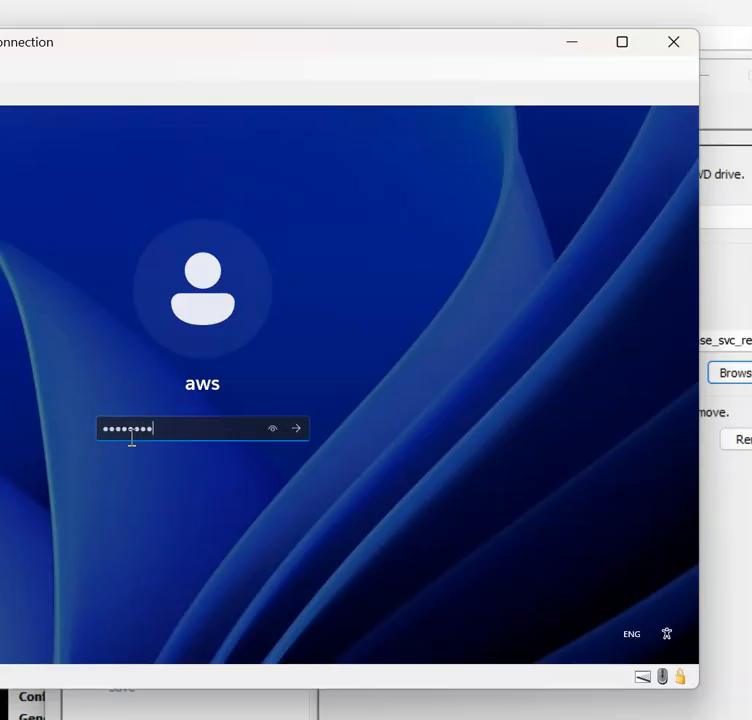
key(Return)
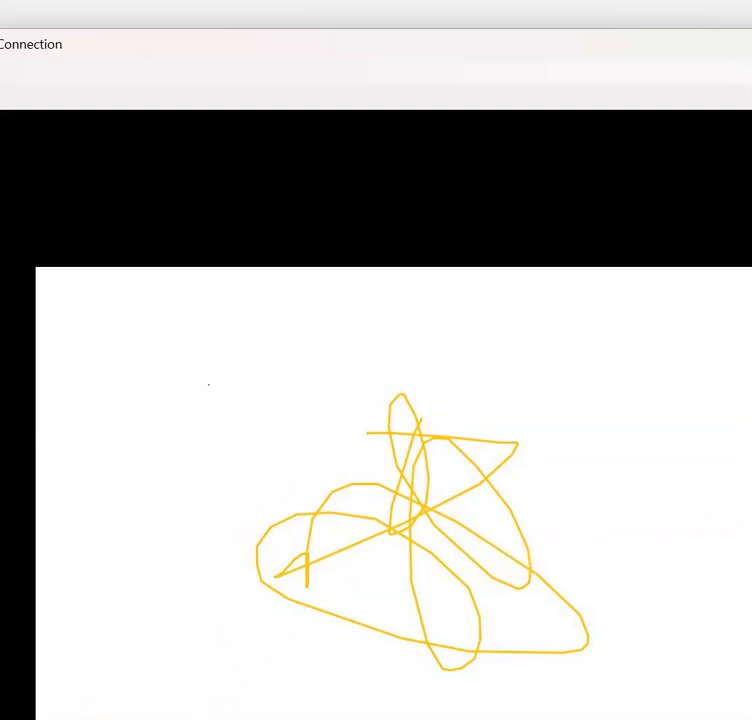
key(ctrl+alt+Break)
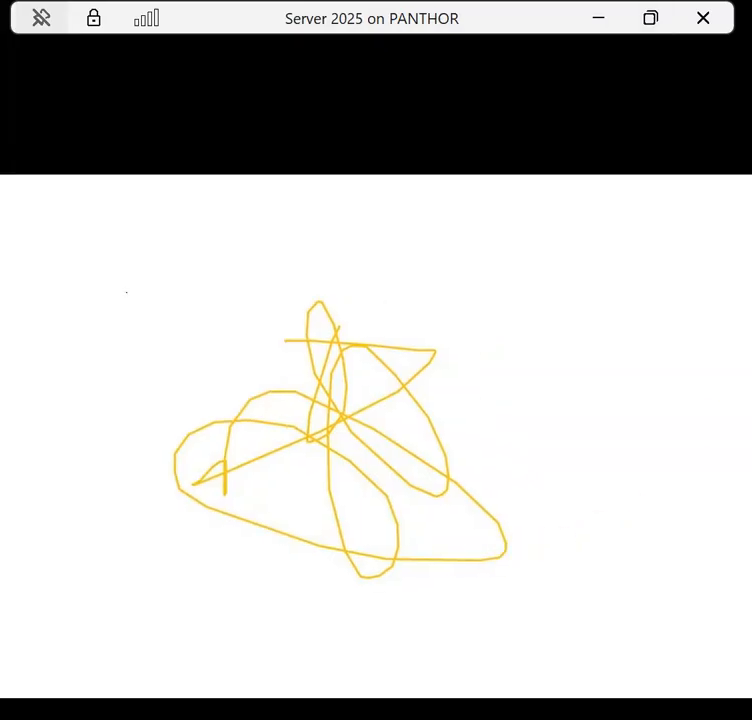
- Open a Command Prompt by running cmd on Server 2025, and force a Group Policy update
key(super+x)
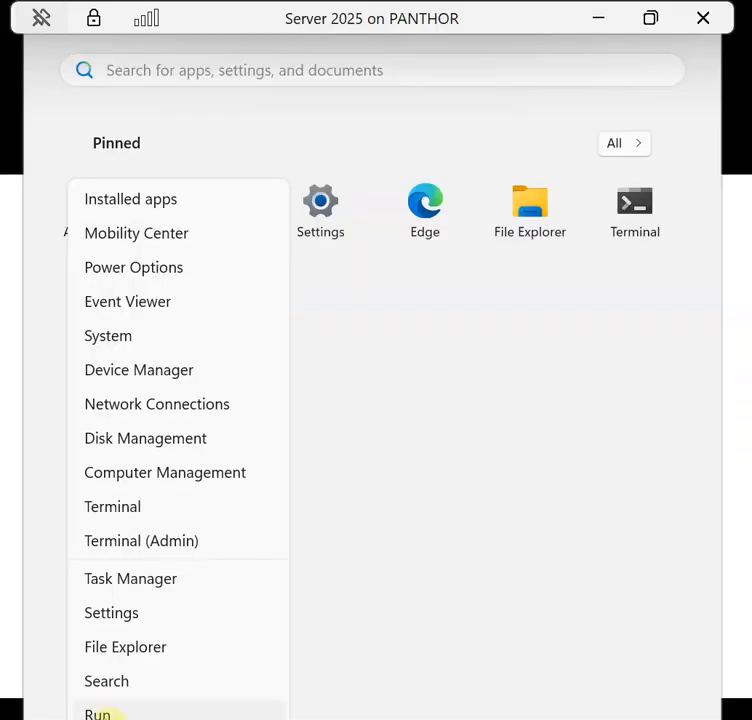
click(100, 712)
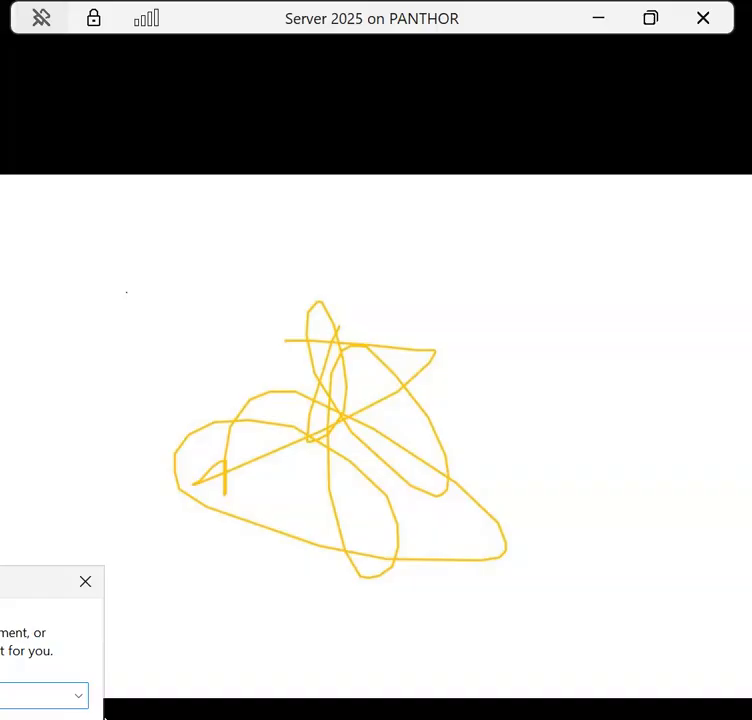
text(cmd)
key(Return)
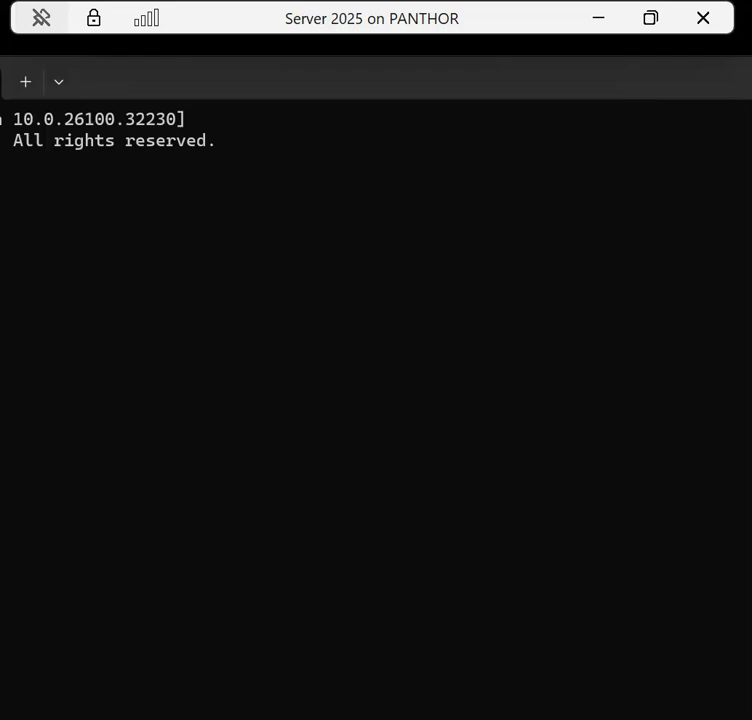
text(rce)
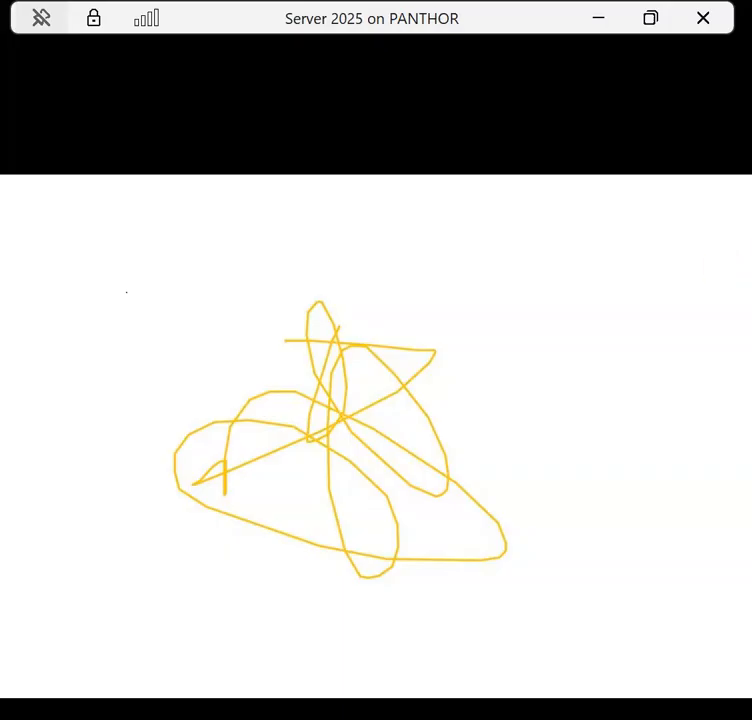
- Restart Server 2025 with Other (Unplanned) as the reason
key(super)
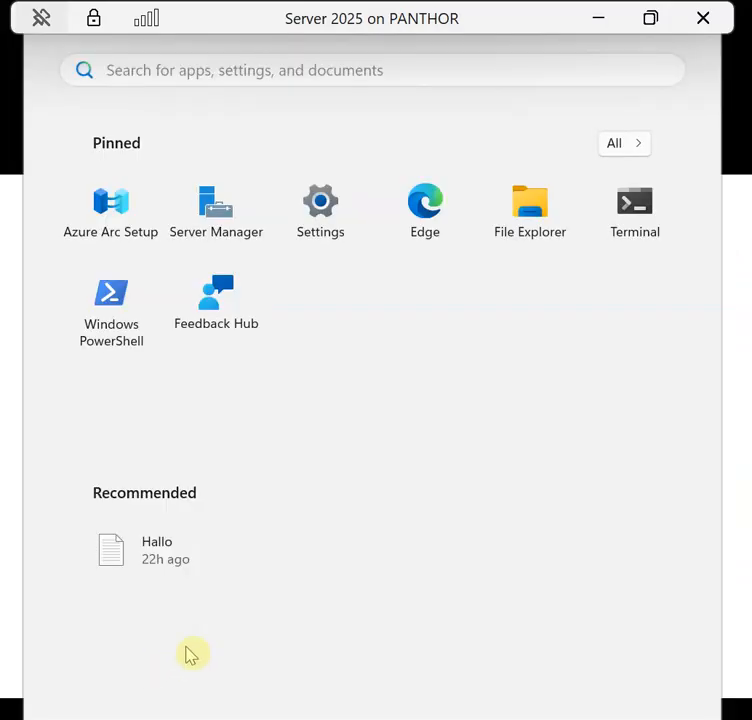
click(643, 719)
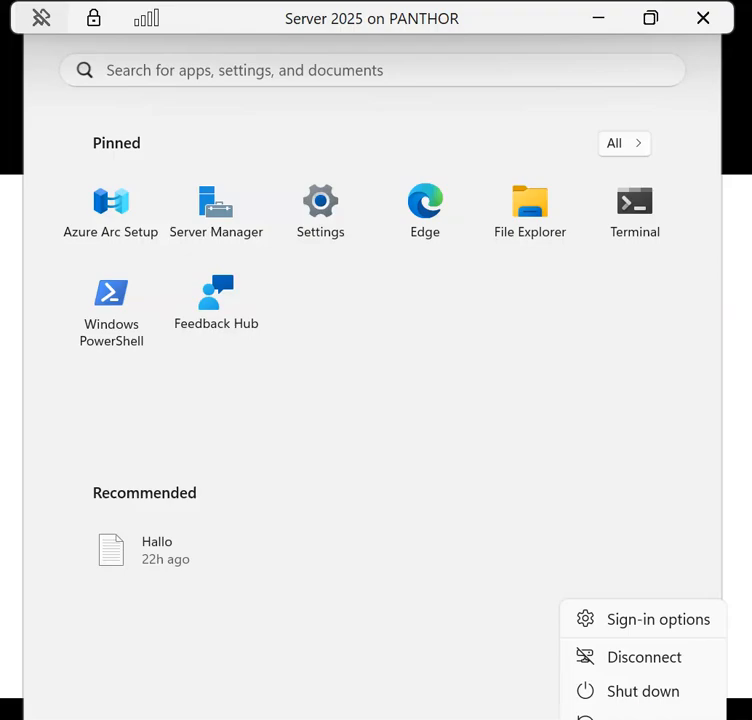
click(630, 695)
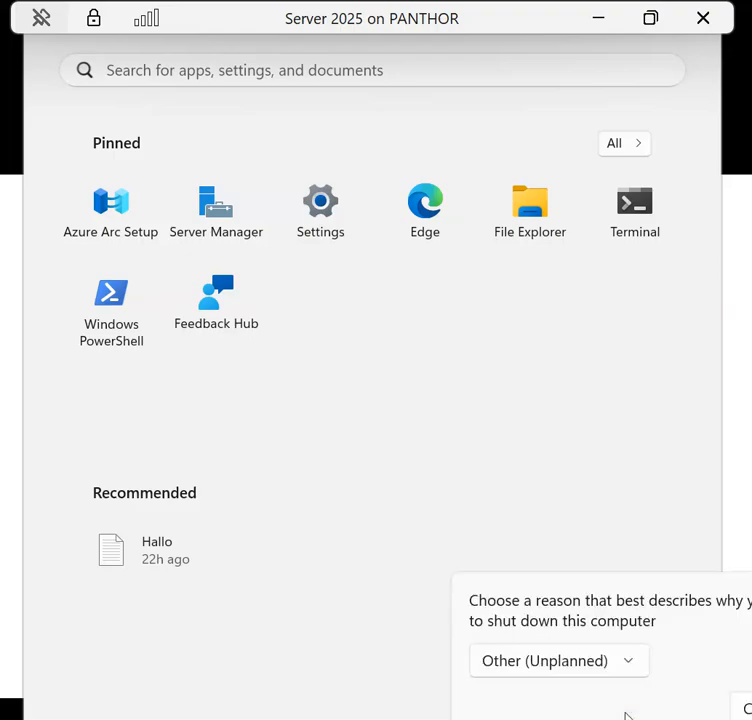
click(744, 707)
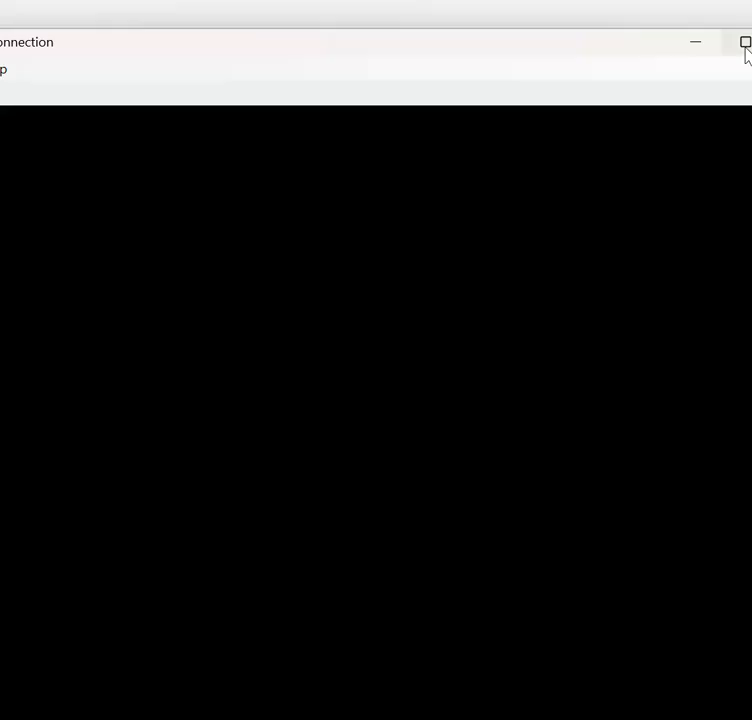
- Return the virtual machine connection to a window, reposition it and sign in to the aws account with its password
click(745, 45)
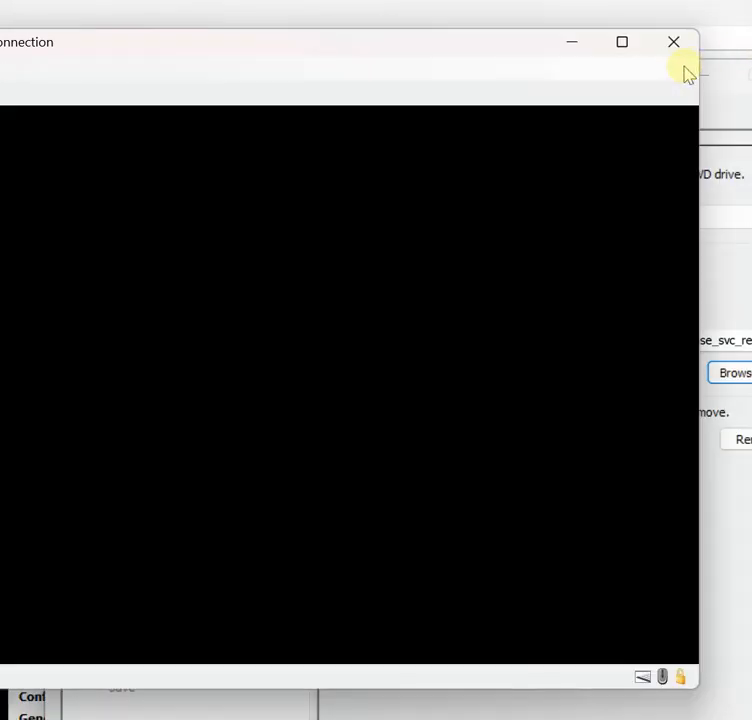
drag(500, 45, 653, 77)
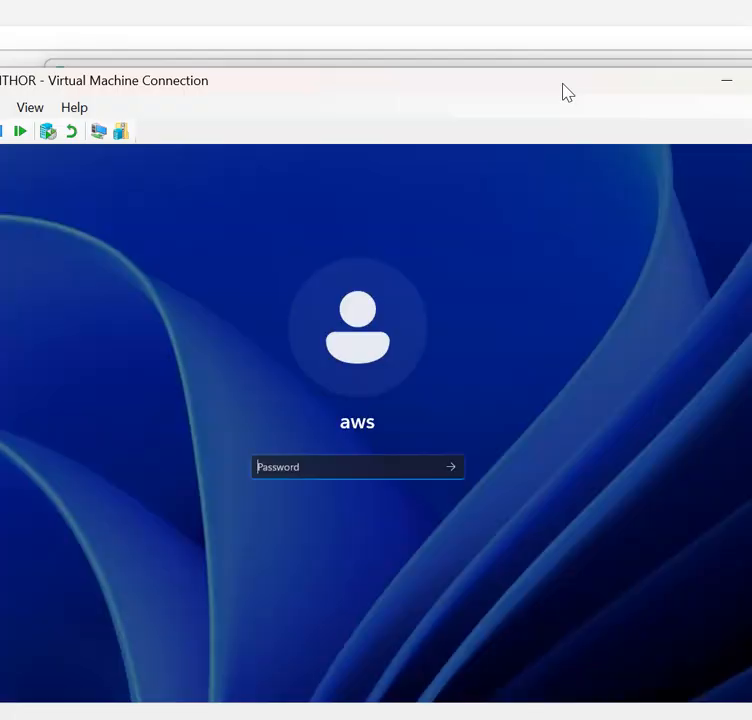
text(***********)
key(Return)
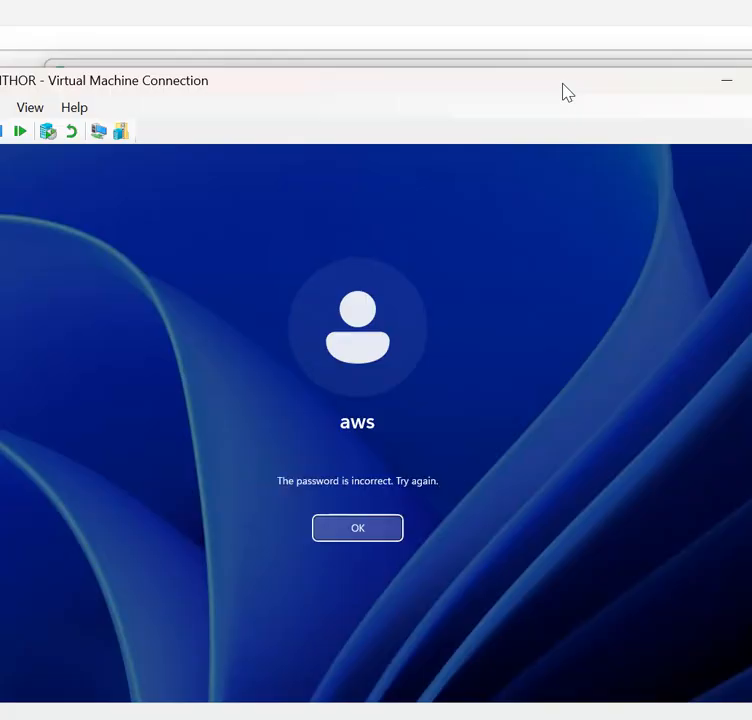
key(Return)
text(*)
key(BackSpace)
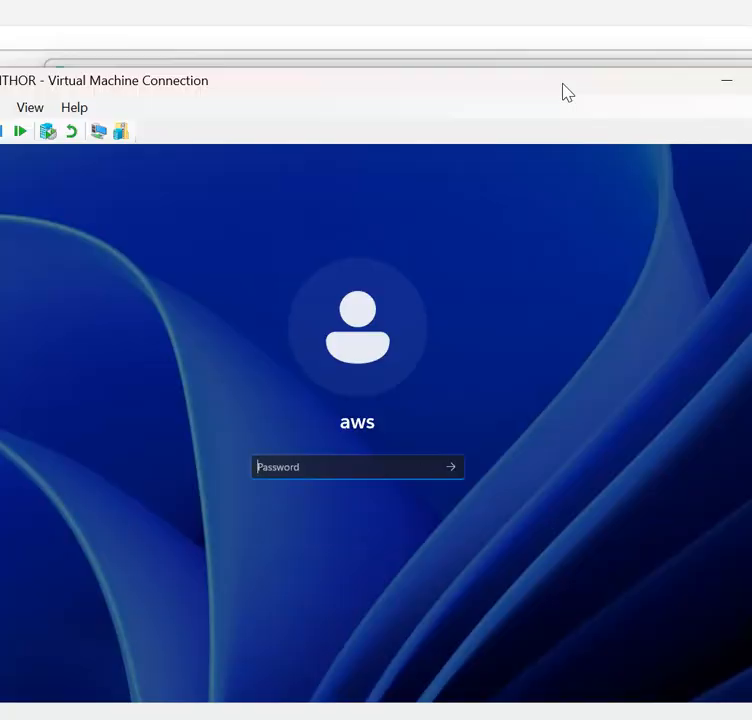
text(*********)
key(Return)
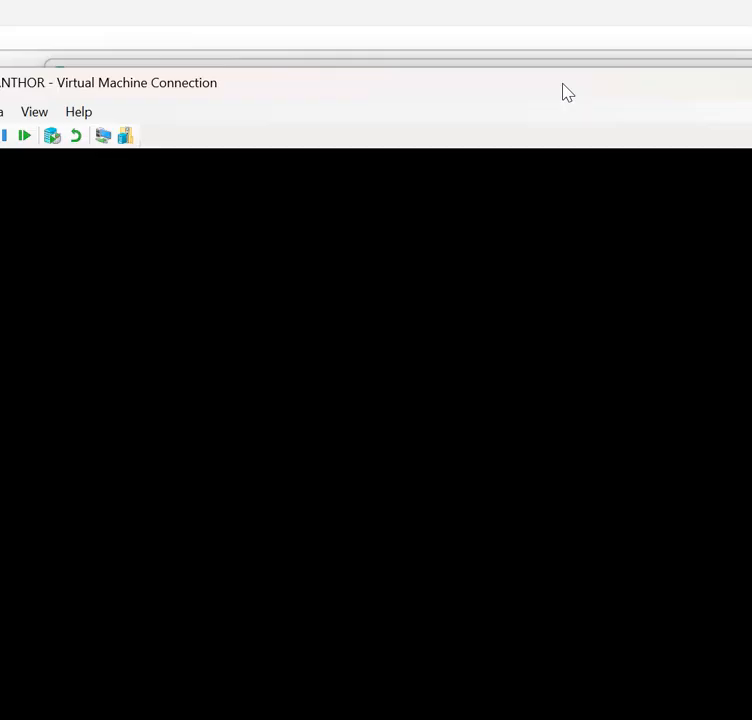
- Reposition the Server 2025 connection window and bring the virtual machine's desktop up in full screen
double_click(385, 82)
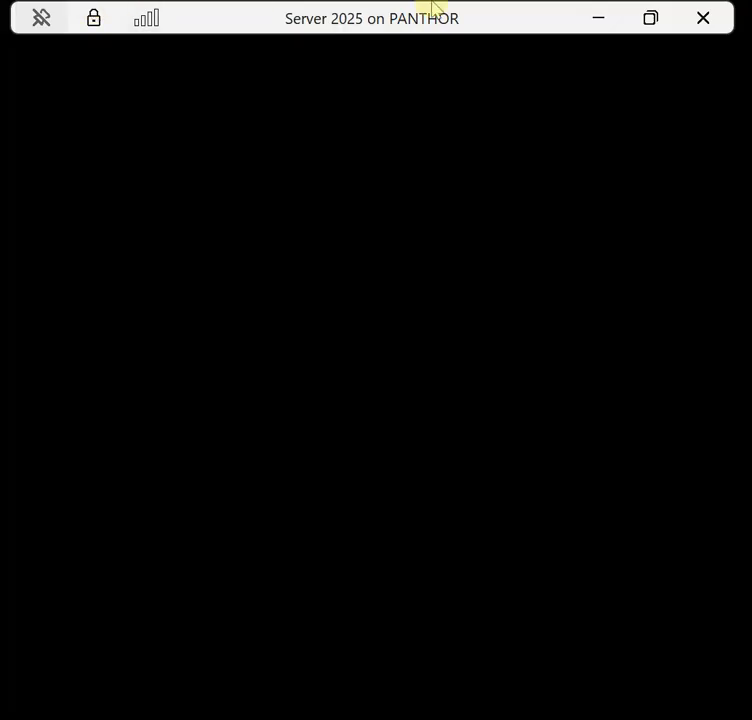
click(652, 18)
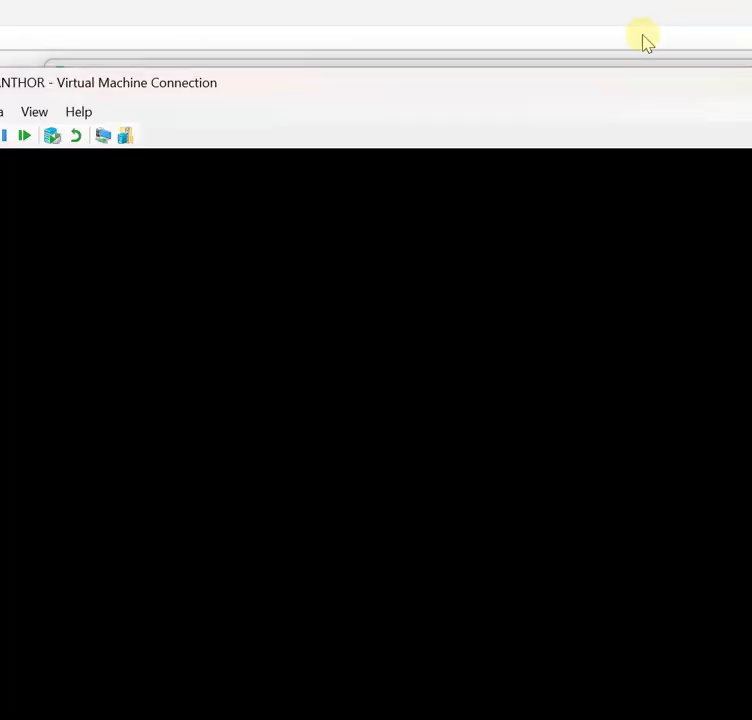
drag(575, 97, 566, 17)
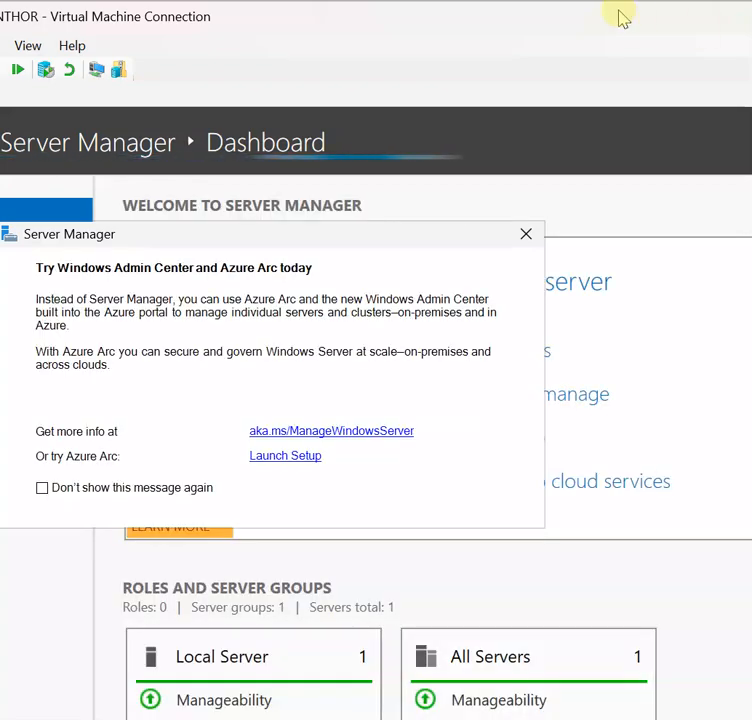
double_click(532, 21)
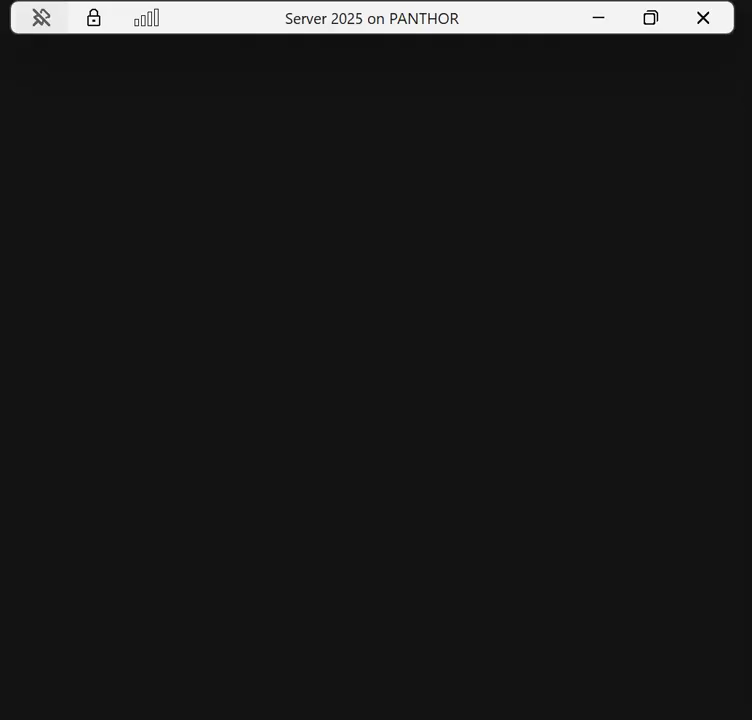
click(580, 392)
click(592, 403)
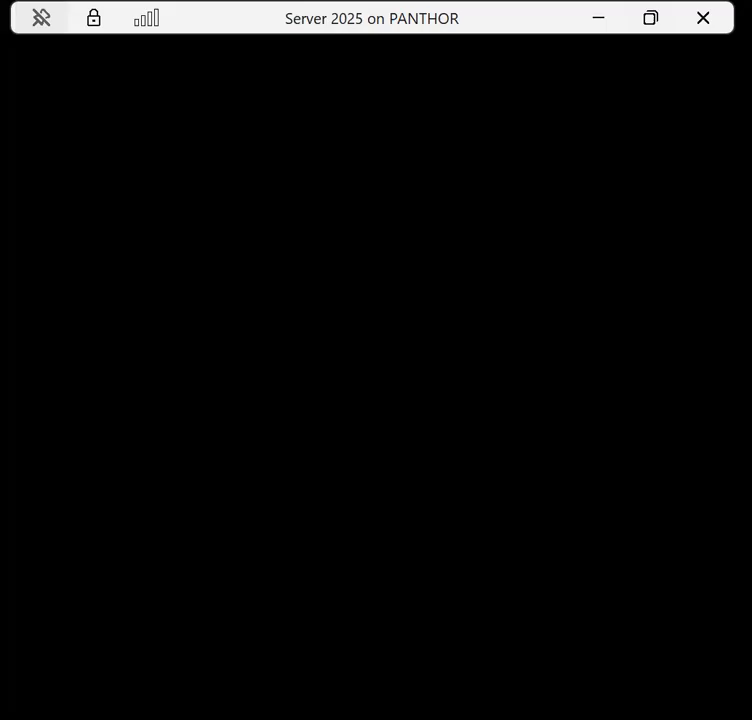
- Open a new Command Prompt on Server 2025 through the Run dialog
key(super+x)
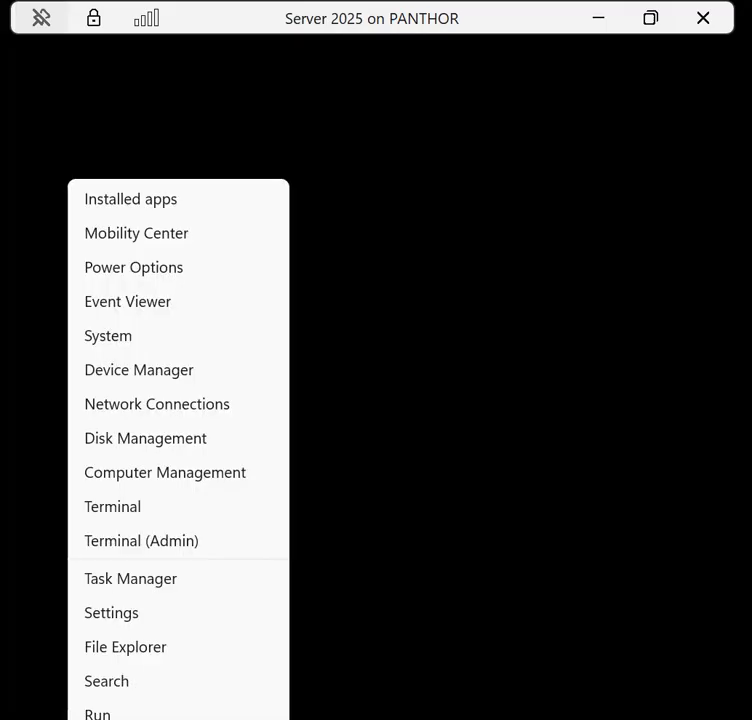
click(124, 712)
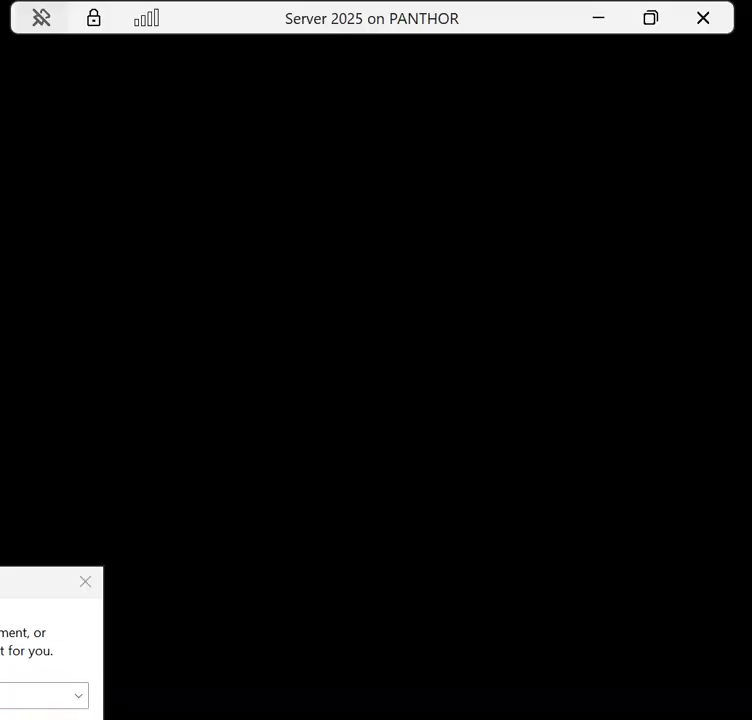
key(Return)
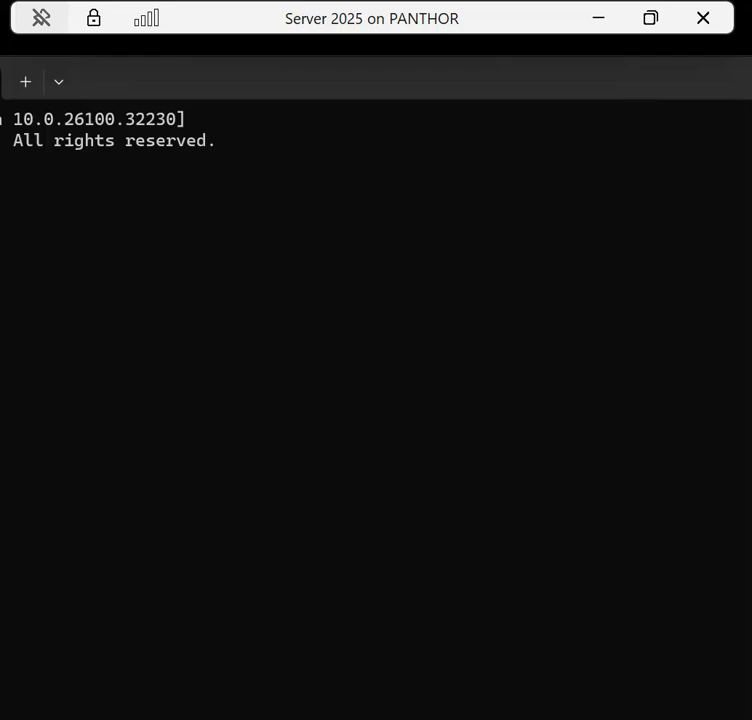
- Force a Group Policy update from the Command Prompt and disconnect the Server 2025 session
text(rce)
key(Return)
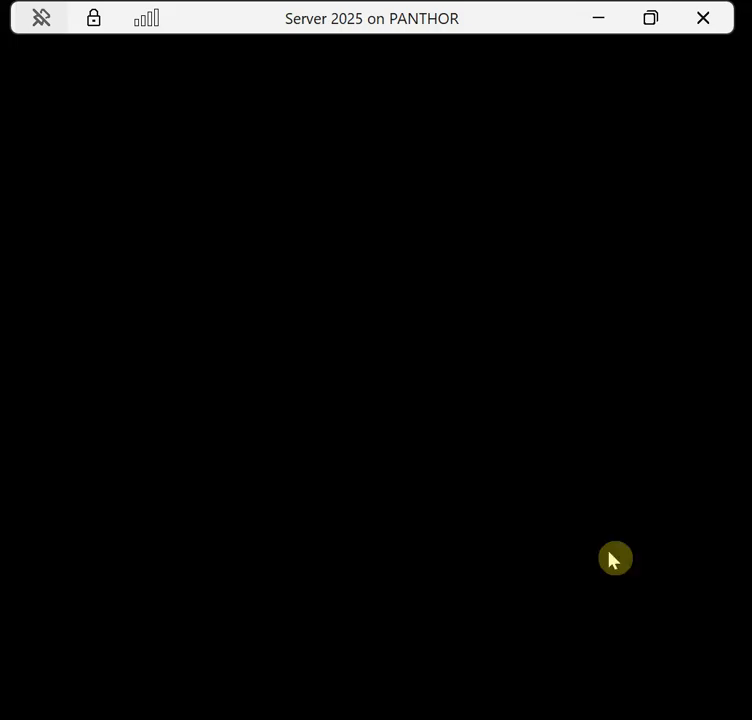
key(super)
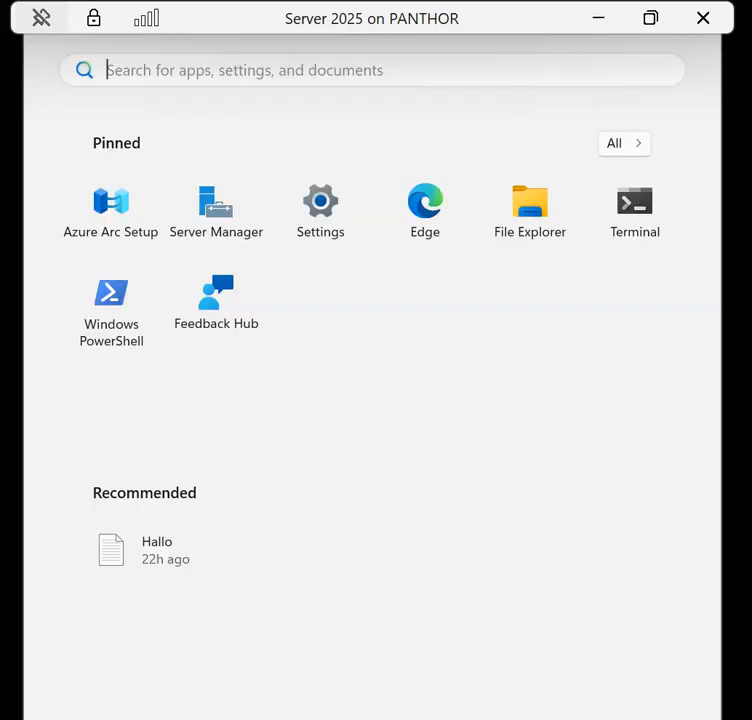
click(643, 719)
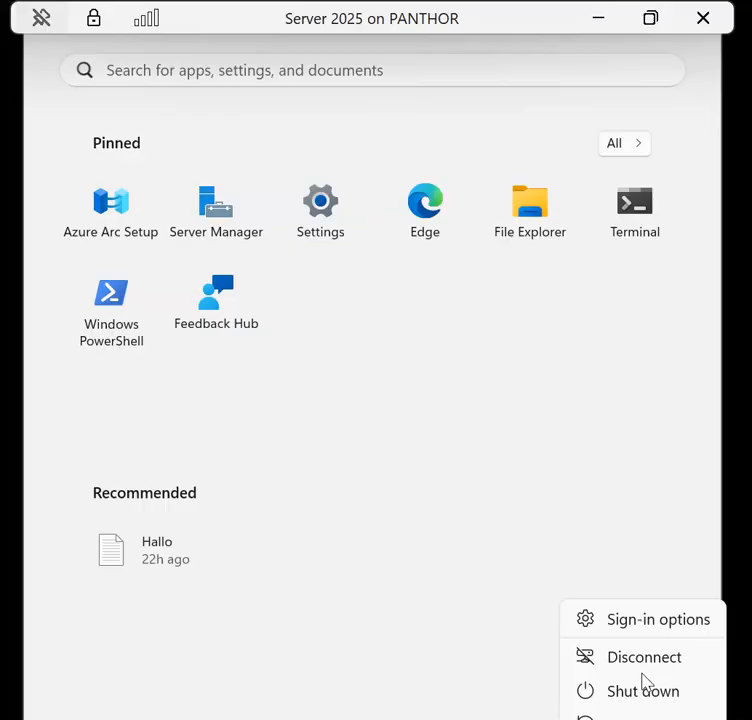
click(648, 668)
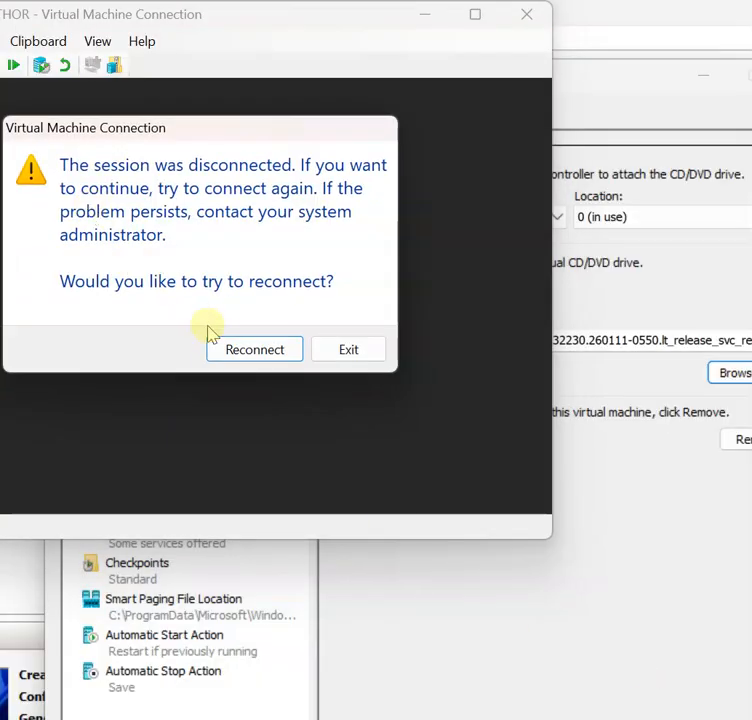
- Reconnect to the Server 2025 virtual machine and sign in to the aws account with its password
click(256, 354)
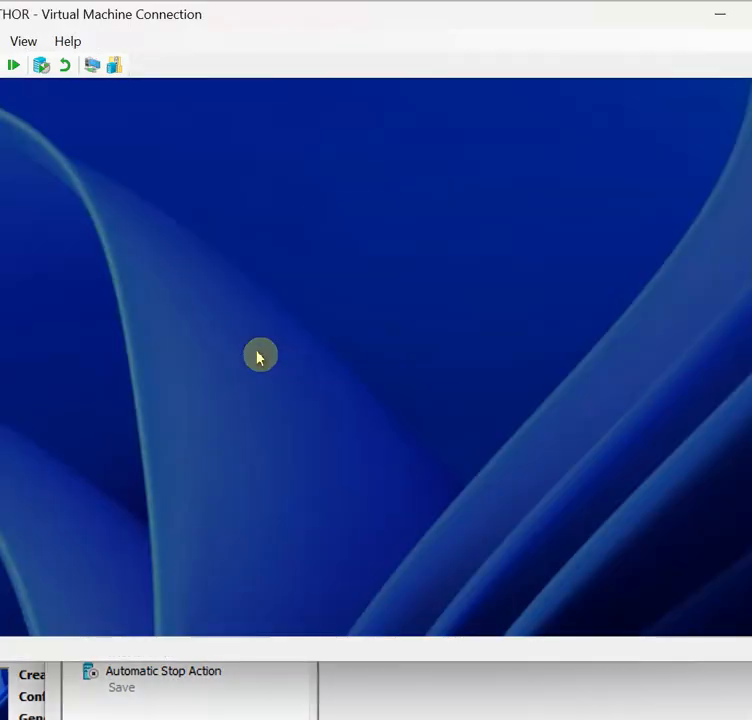
click(257, 357)
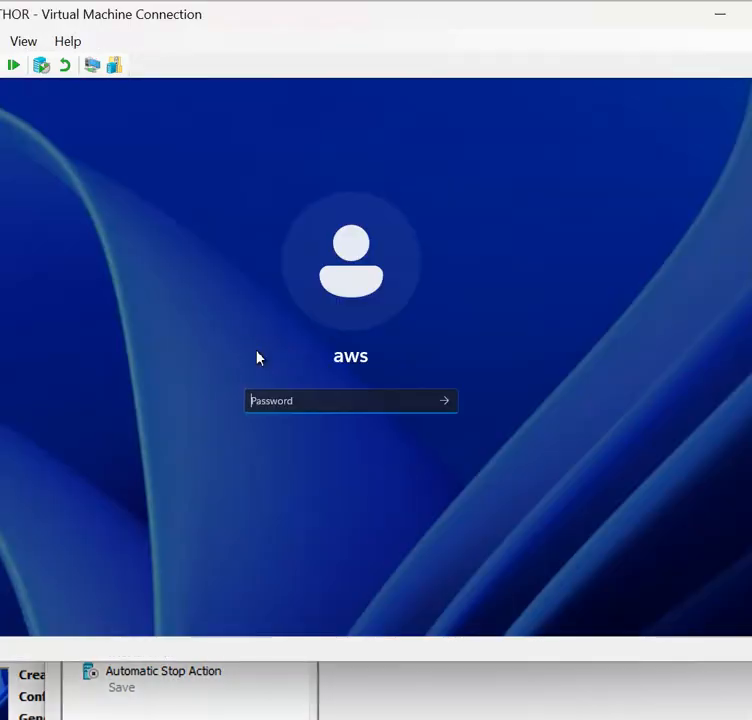
click(290, 397)
text(••••••••••)
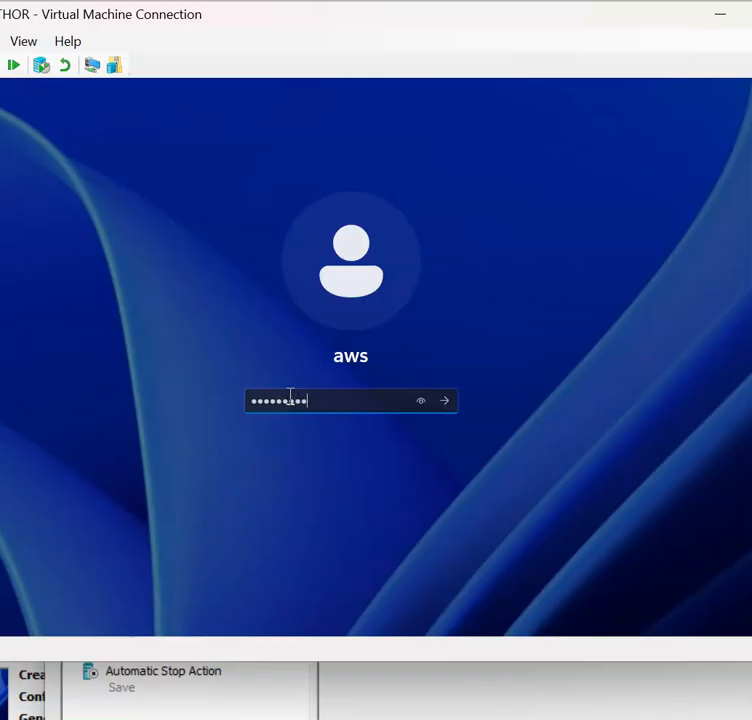
click(289, 400)
key(Return)
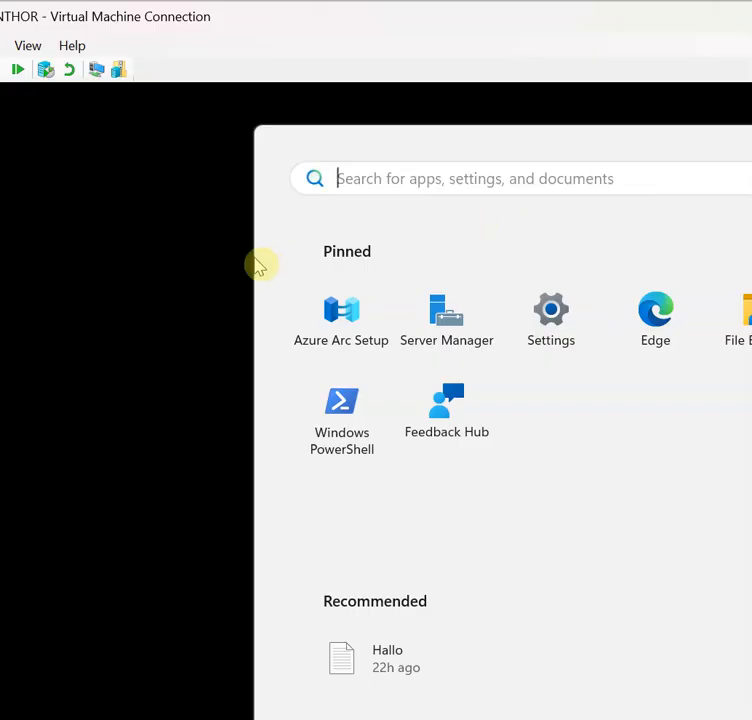
- Close the Start menu, refresh the Server 2025 desktop twice and reposition the virtual machine connection window
key(Escape)
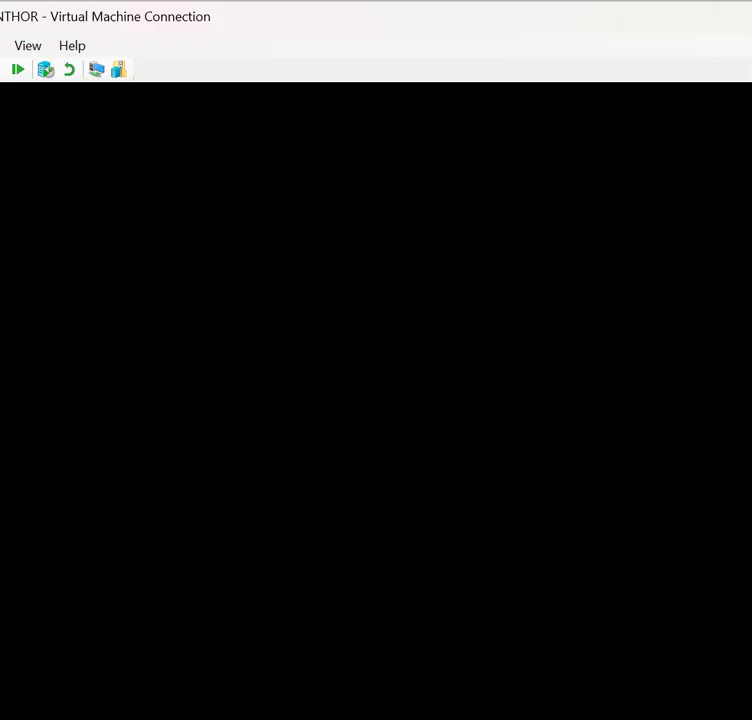
right_click(2, 336)
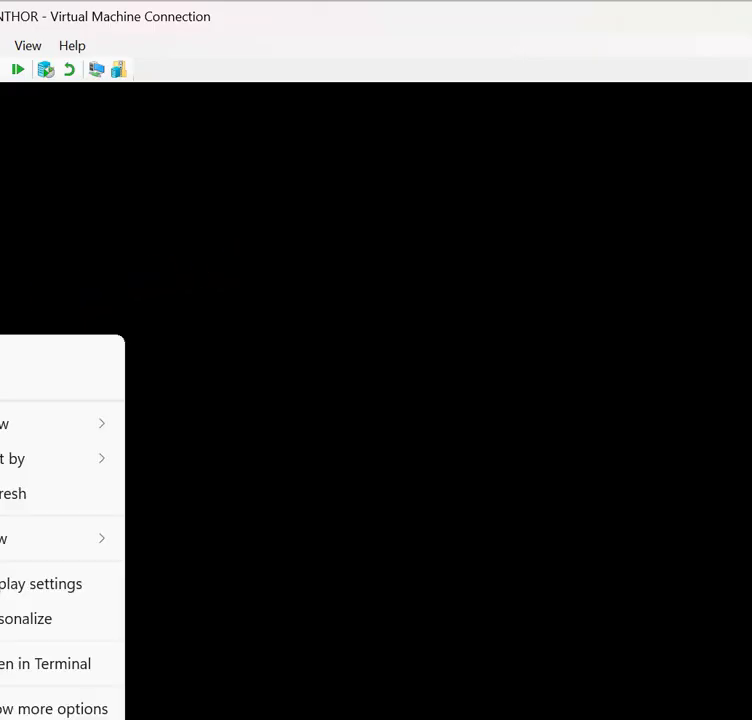
click(2, 493)
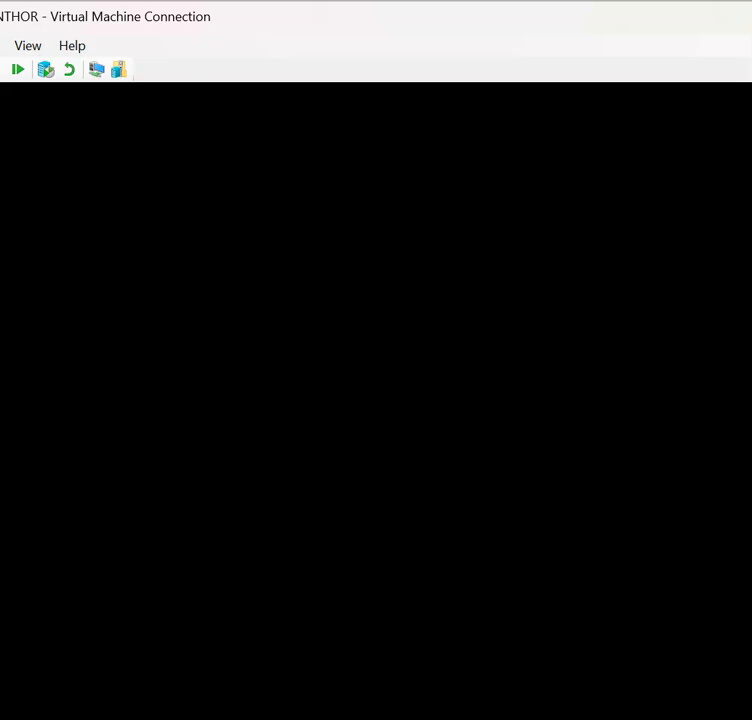
right_click(2, 555)
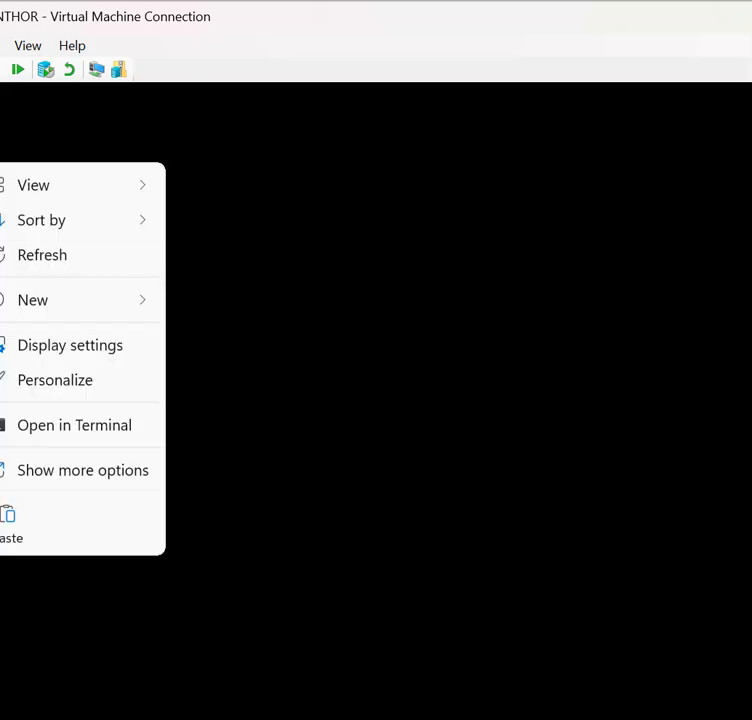
click(26, 256)
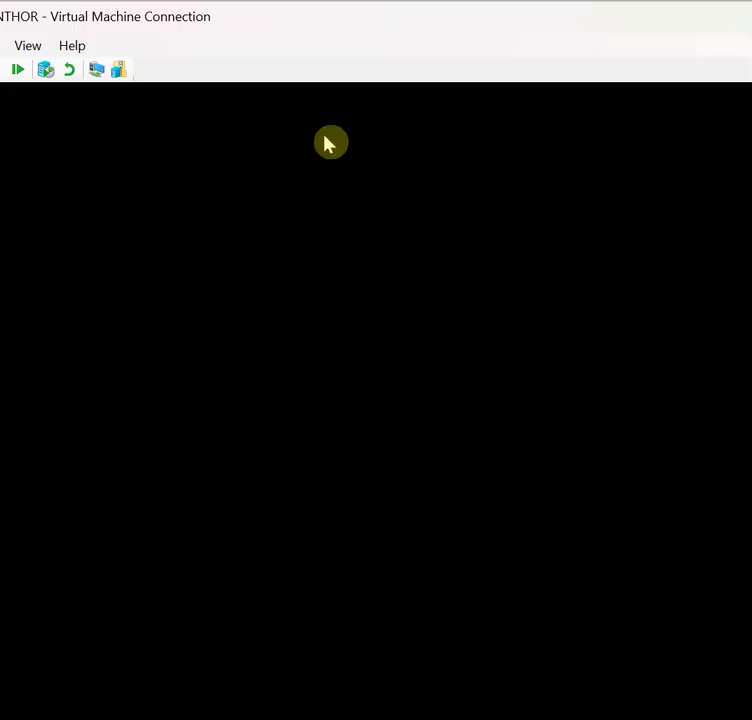
drag(170, 22, 60, 25)
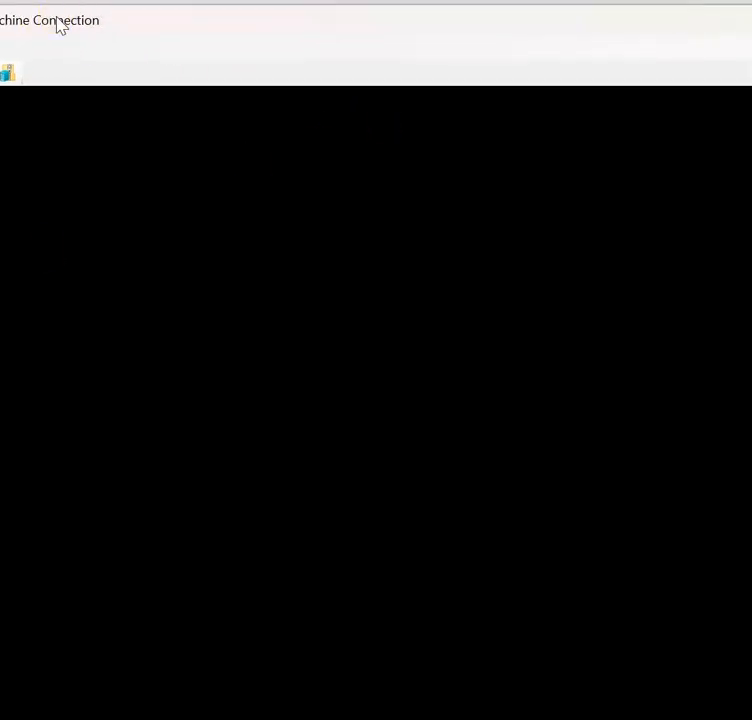